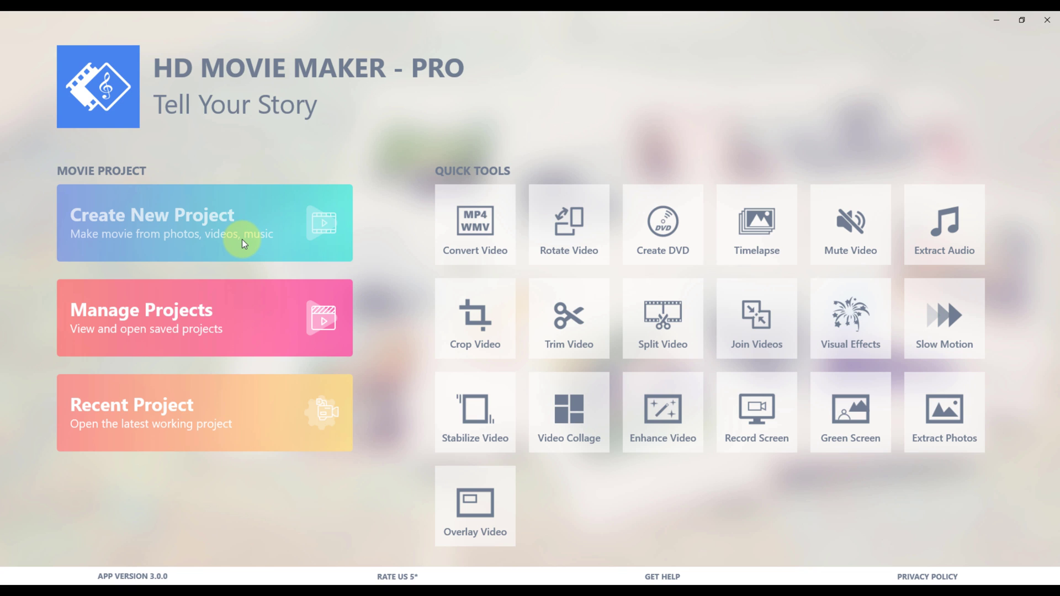
Start a new project, import all six Marshland photos as clips, and select the first clip.
{"action": "left_click", "coordinate": [199, 230]}
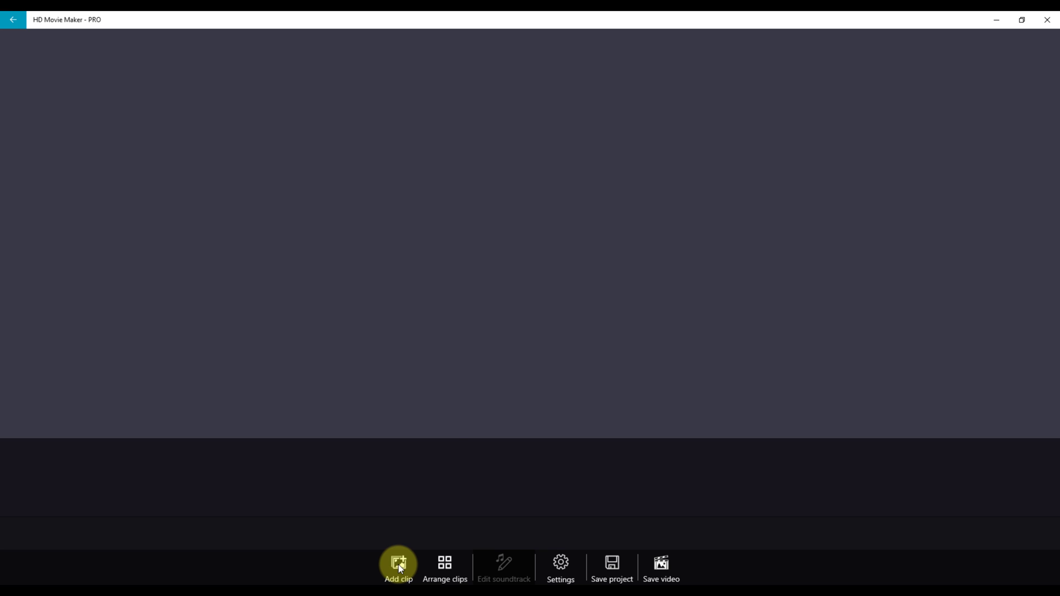
{"action": "left_click", "coordinate": [399, 565]}
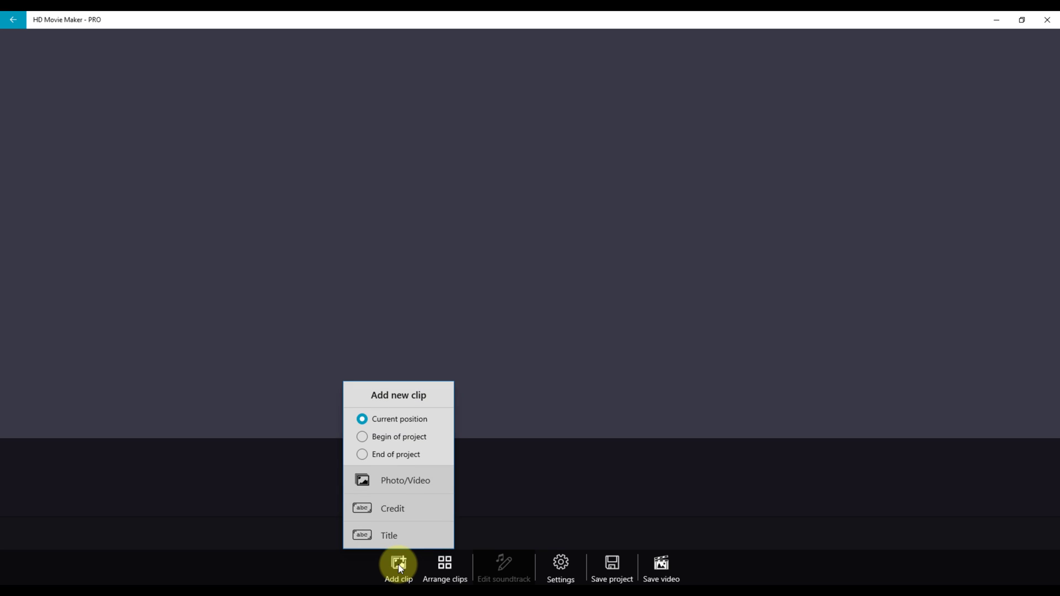
{"action": "left_click", "coordinate": [396, 480]}
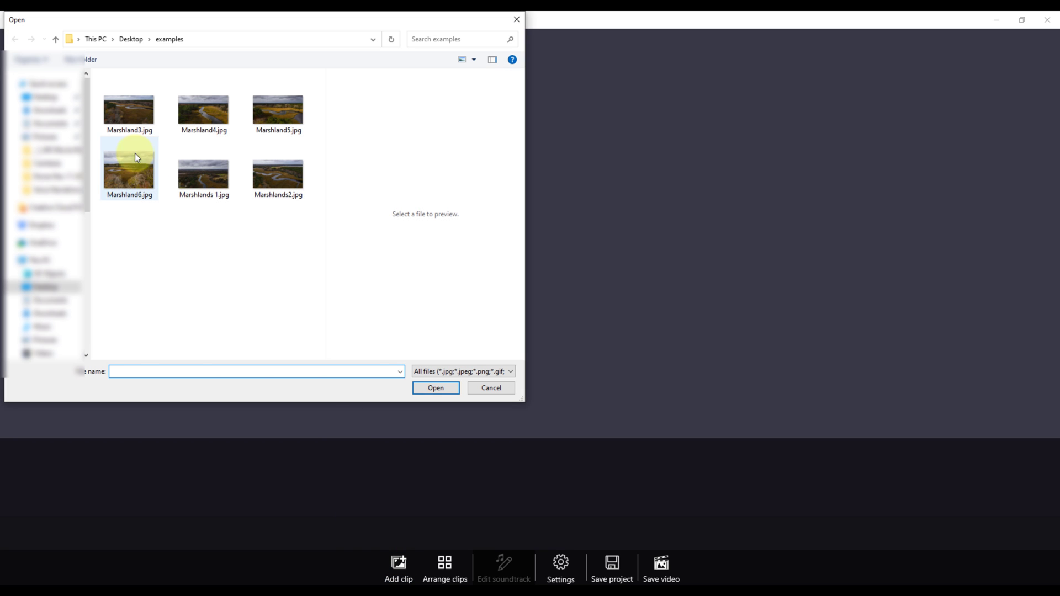
{"action": "left_click", "coordinate": [128, 110]}
{"action": "left_click", "coordinate": [278, 174], "text": "shift"}
{"action": "left_click", "coordinate": [452, 392]}
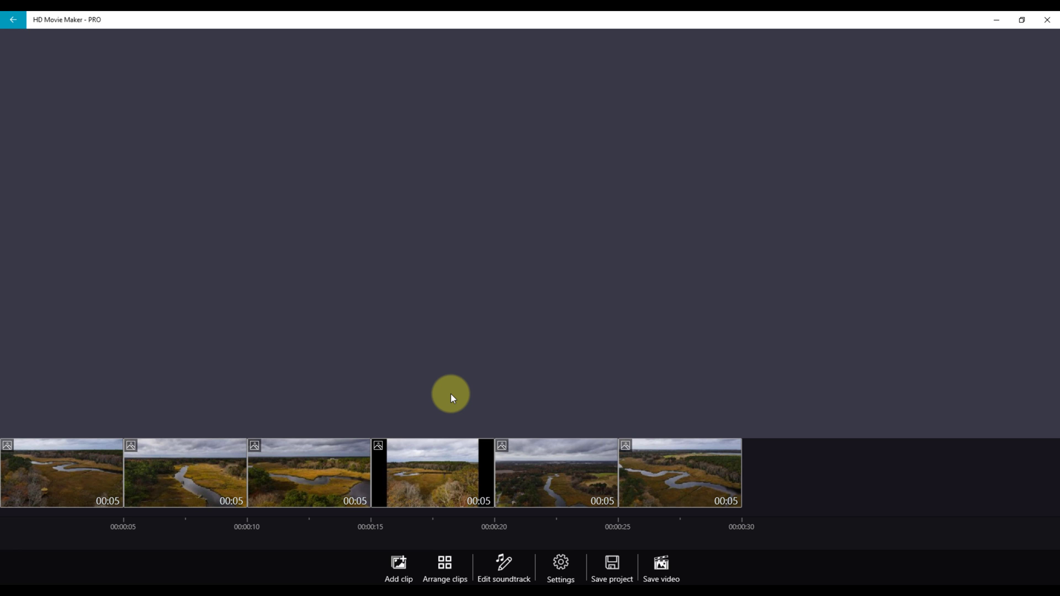
{"action": "left_click", "coordinate": [90, 465]}
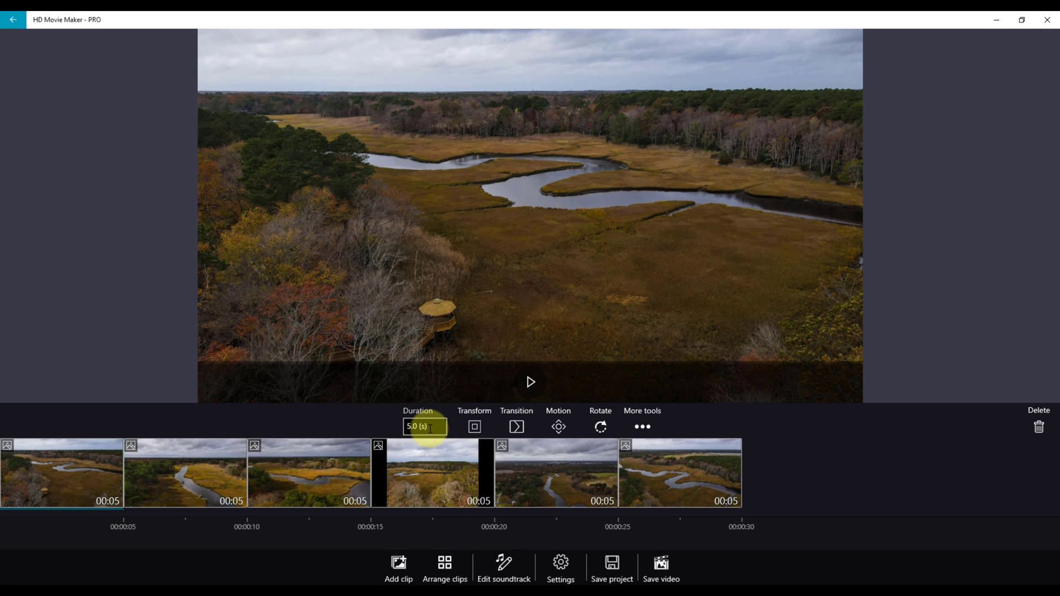
Set the first clip's duration to 6 seconds.
{"action": "left_click", "coordinate": [409, 427]}
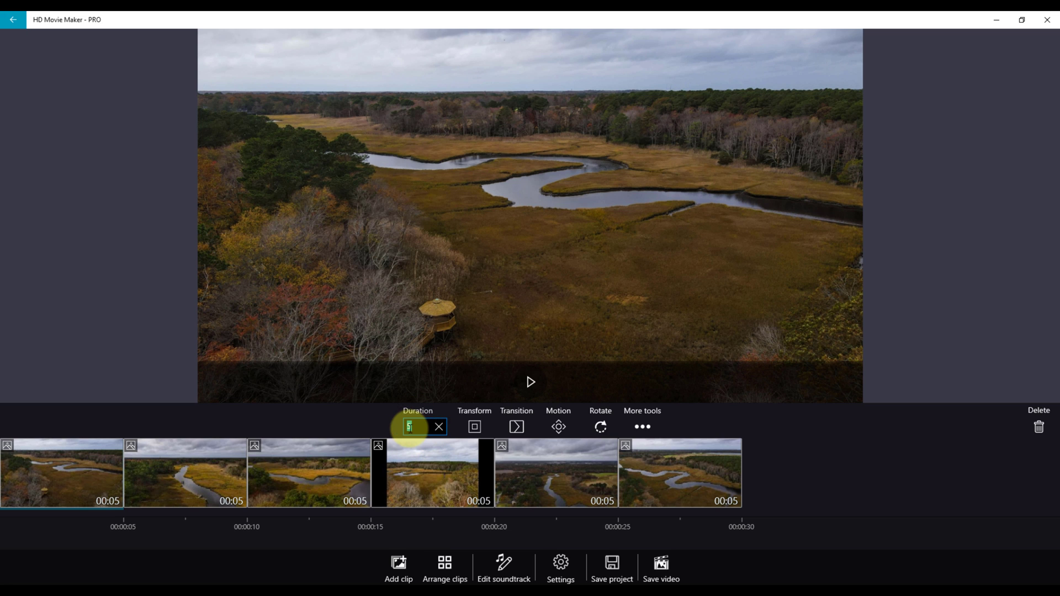
{"action": "type", "text": "1200"}
{"action": "key", "text": "BackSpace"}
{"action": "key", "text": "BackSpace"}
{"action": "key", "text": "BackSpace"}
{"action": "key", "text": "BackSpace"}
{"action": "type", "text": "6"}
{"action": "key", "text": "Tab"}
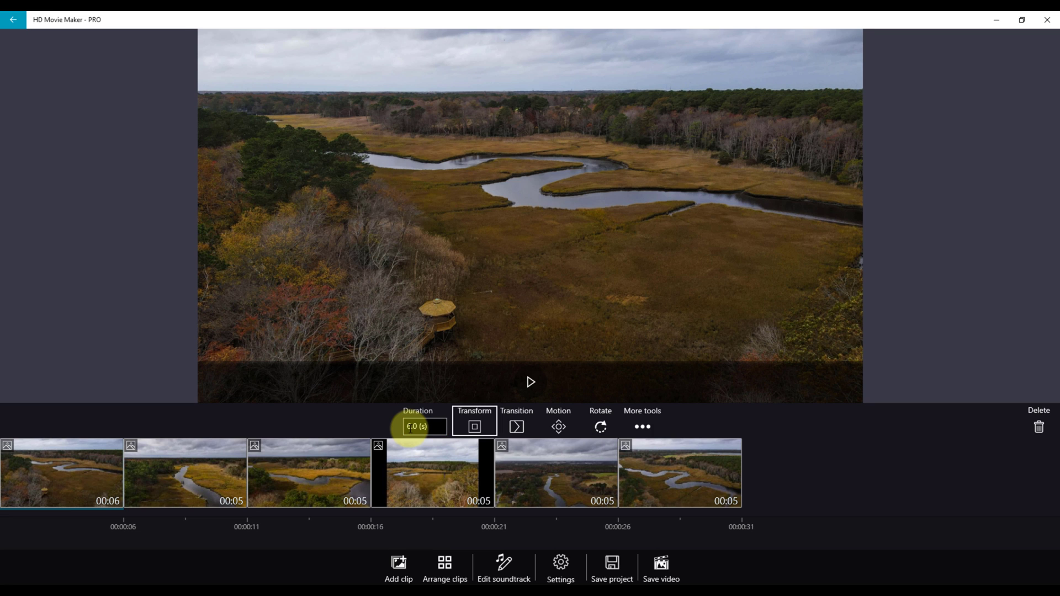
Try the Fit and Fill transforms, then settle on the tilted framed-picture transform.
{"action": "left_click", "coordinate": [476, 425]}
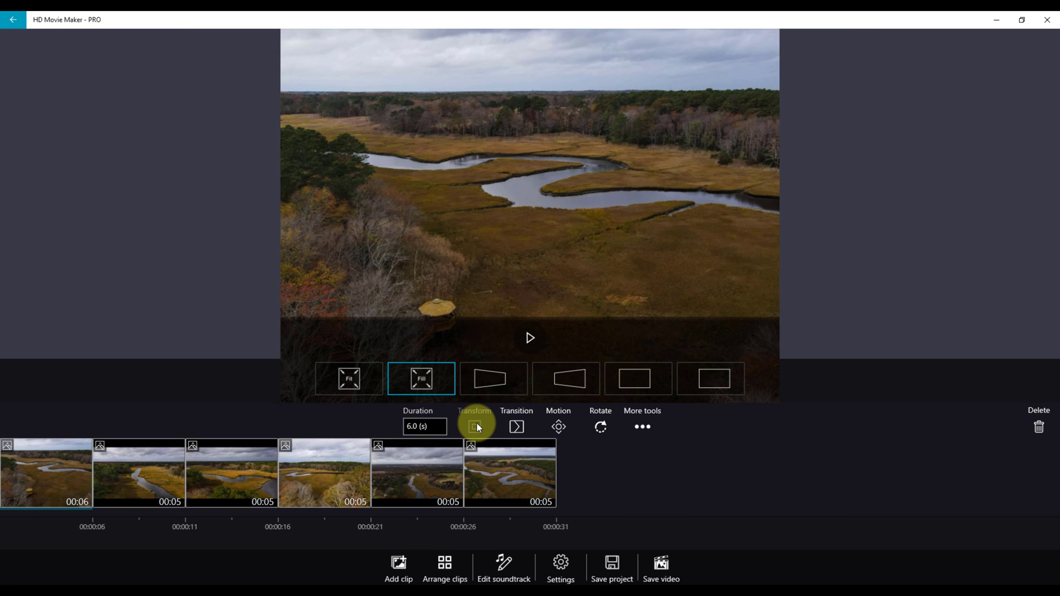
{"action": "left_click", "coordinate": [362, 379]}
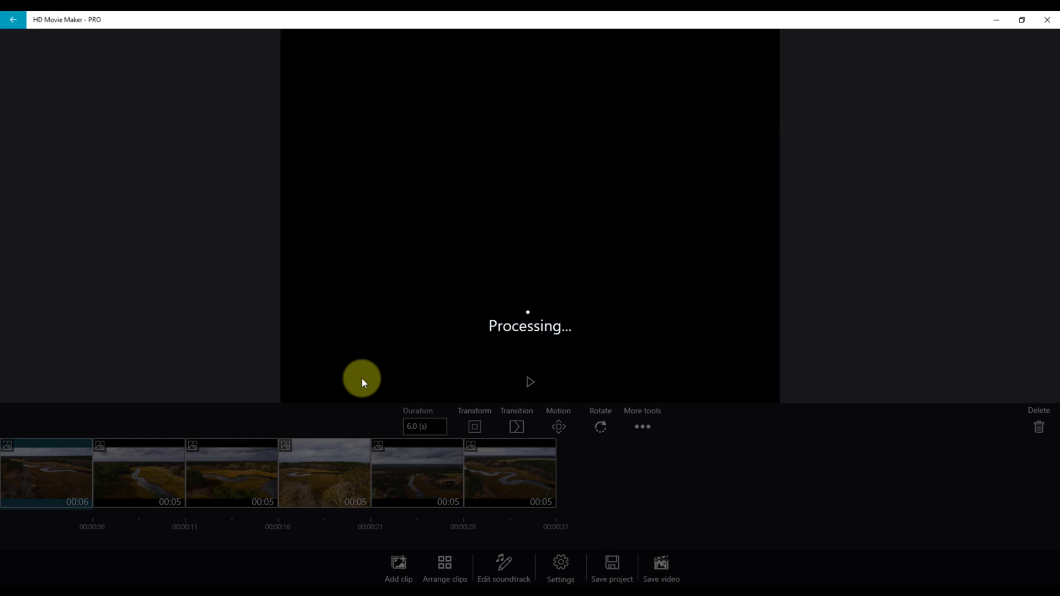
{"action": "left_click", "coordinate": [474, 426]}
{"action": "left_click", "coordinate": [424, 381]}
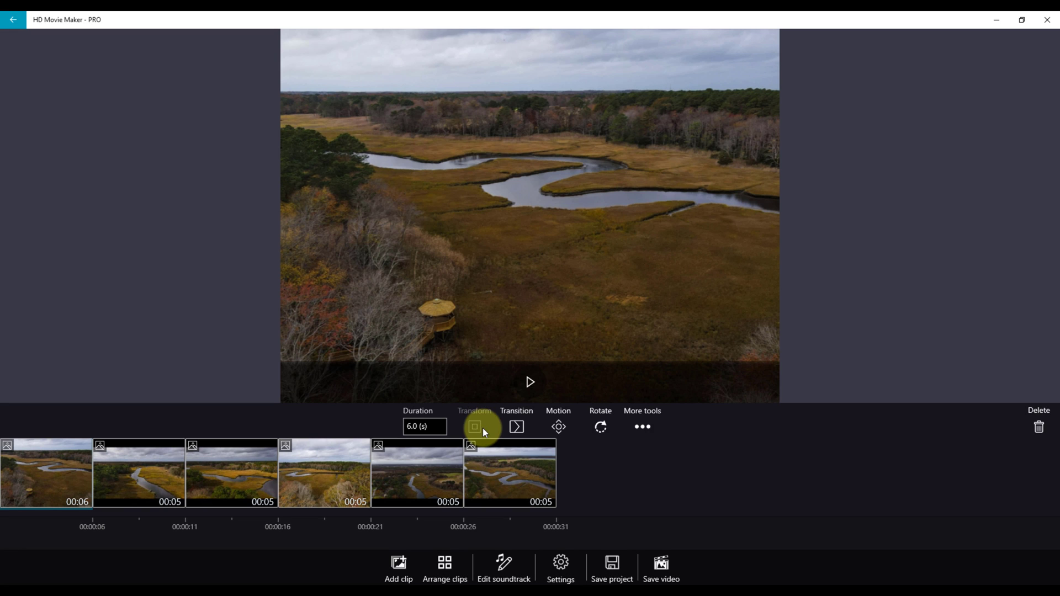
{"action": "left_click", "coordinate": [482, 428]}
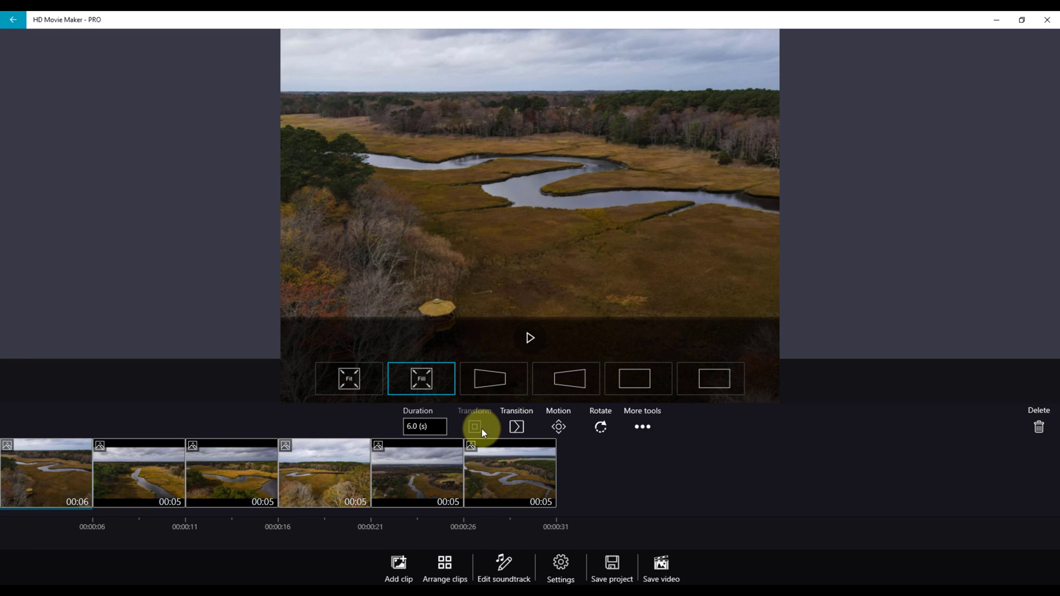
{"action": "left_click", "coordinate": [499, 393]}
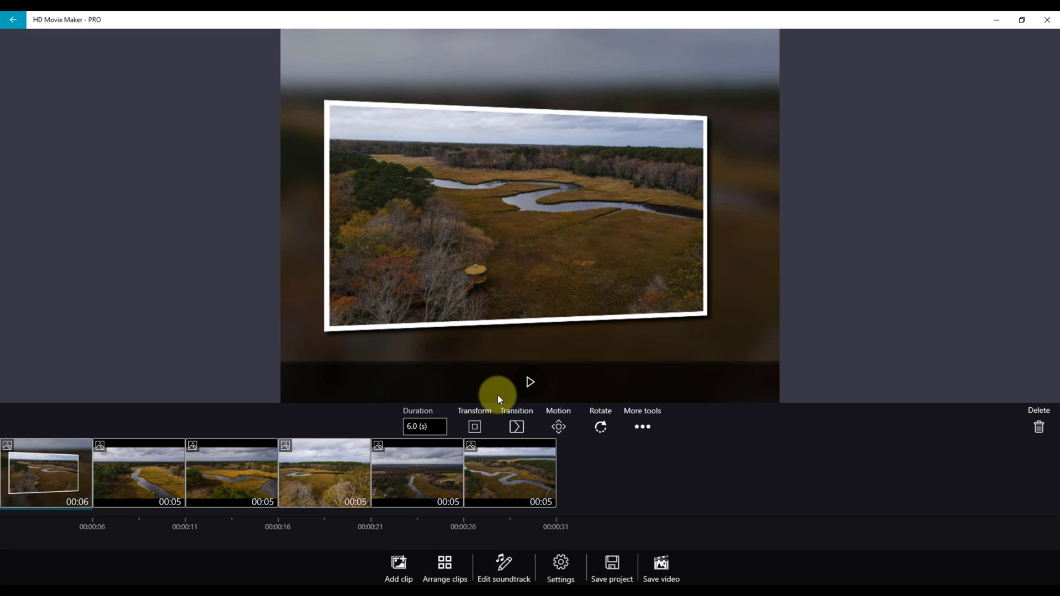
{"action": "left_click", "coordinate": [516, 428]}
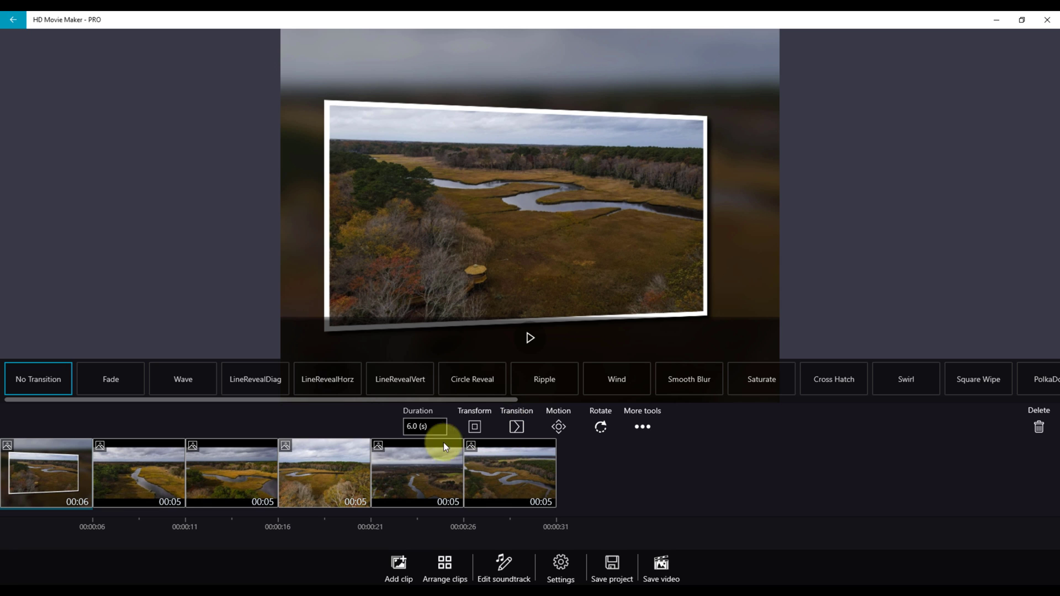
Rotate the first photo 90 degrees four times so it ends upright again.
{"action": "left_click_drag", "start_coordinate": [164, 399], "coordinate": [780, 385]}
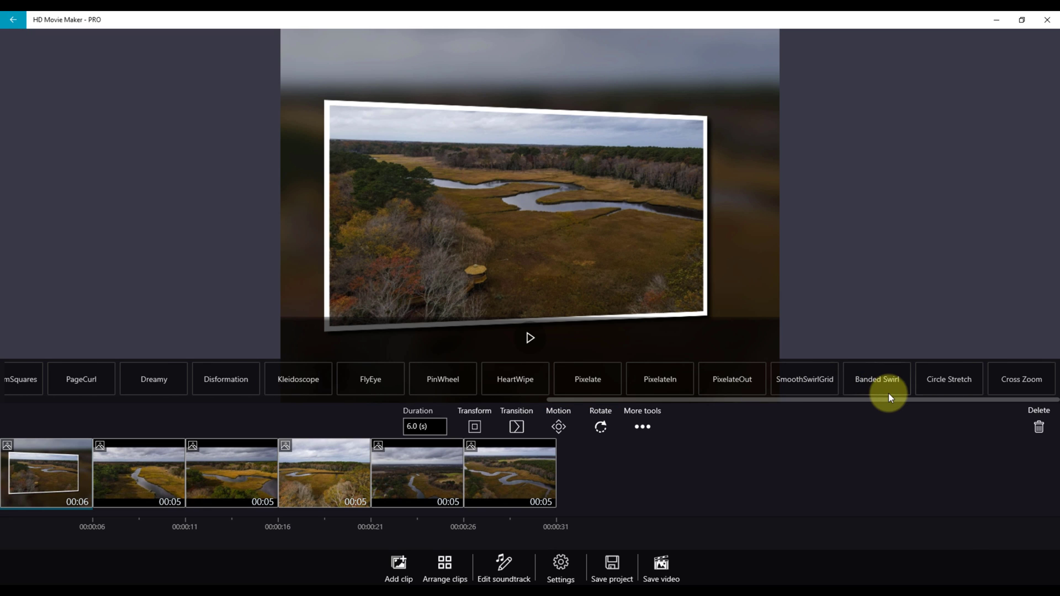
{"action": "left_click", "coordinate": [559, 426]}
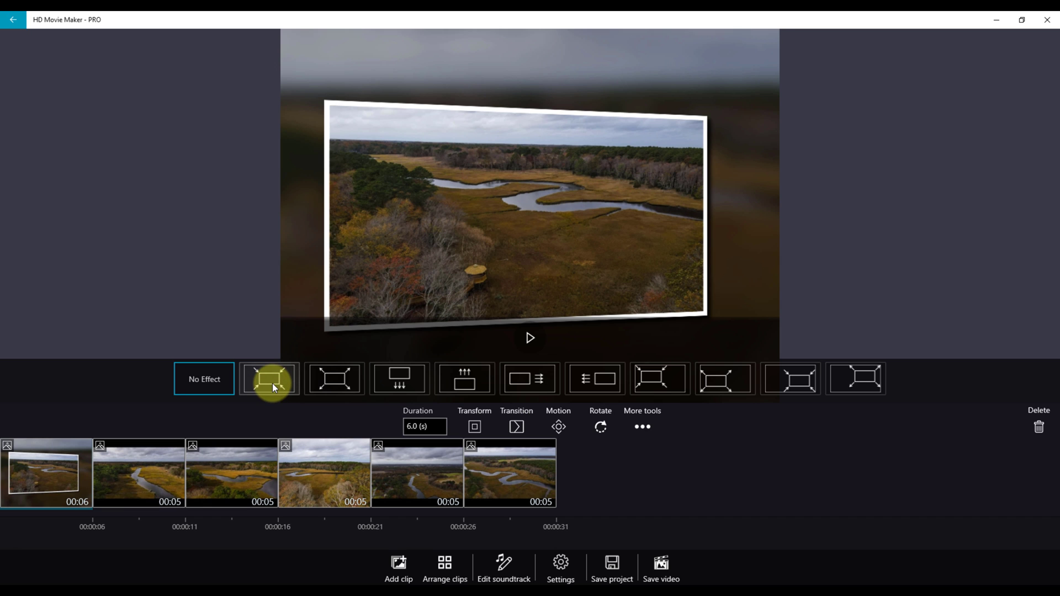
{"action": "left_click", "coordinate": [602, 431]}
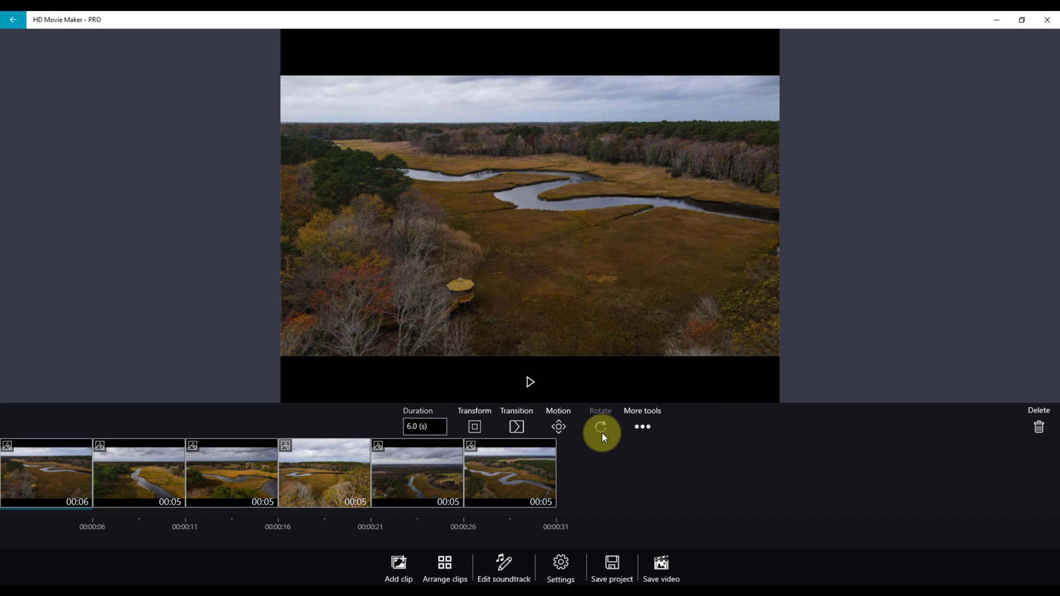
{"action": "left_click", "coordinate": [601, 433]}
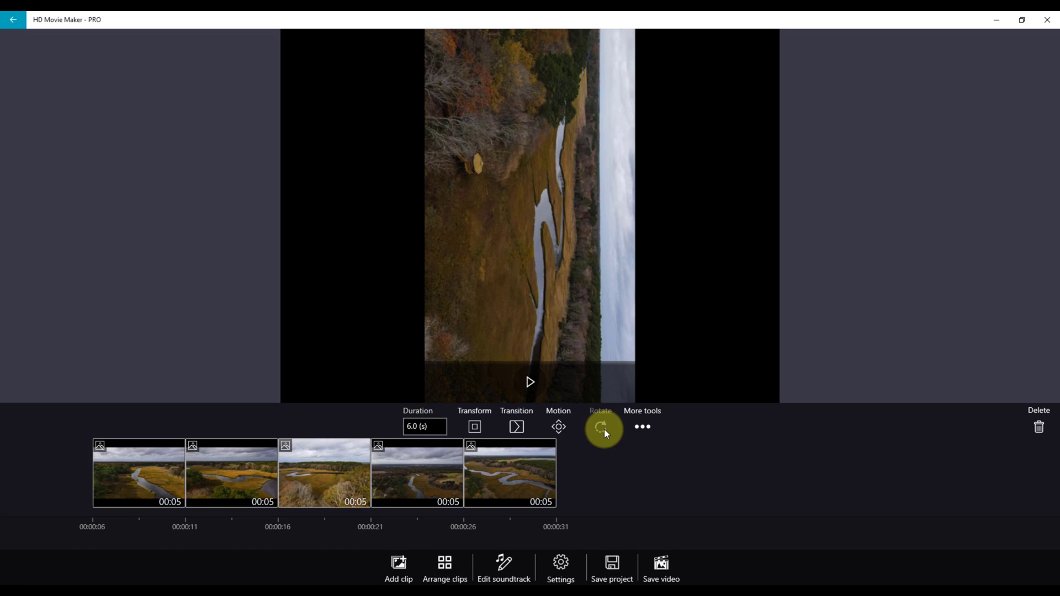
{"action": "left_click", "coordinate": [605, 430]}
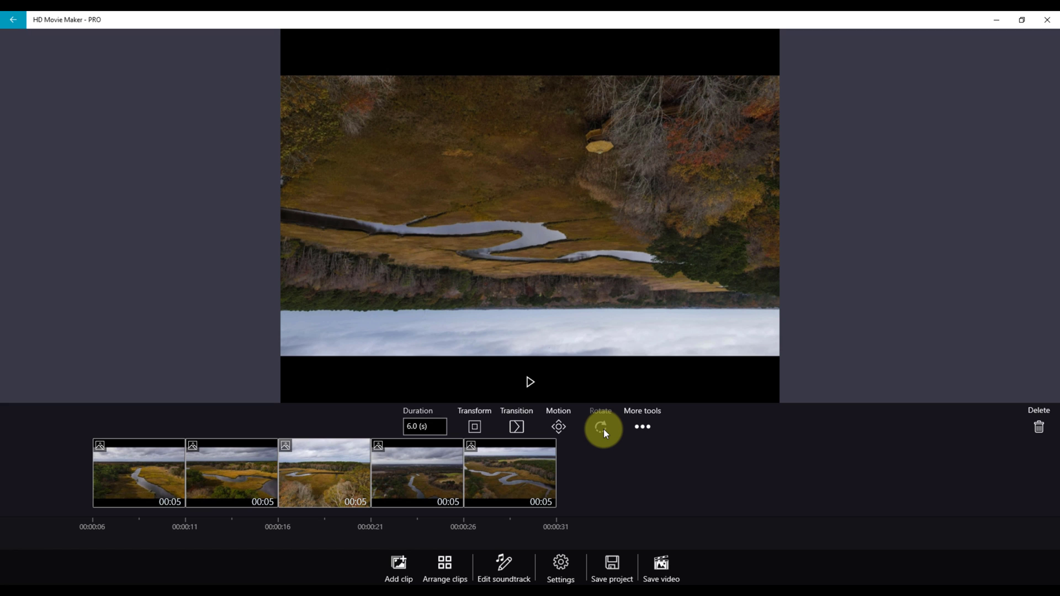
{"action": "left_click", "coordinate": [604, 430]}
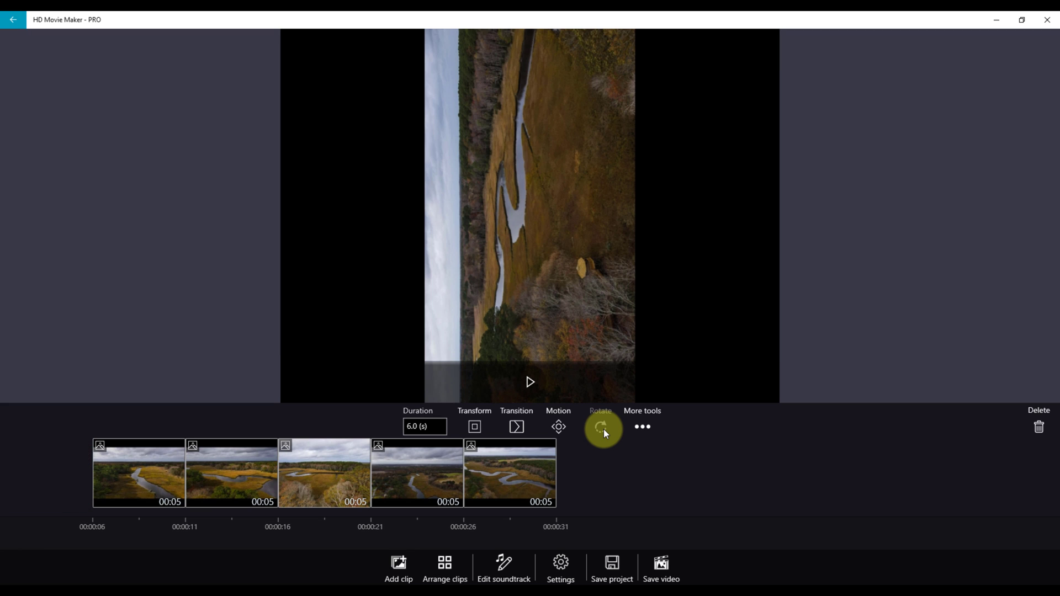
{"action": "left_click", "coordinate": [605, 429]}
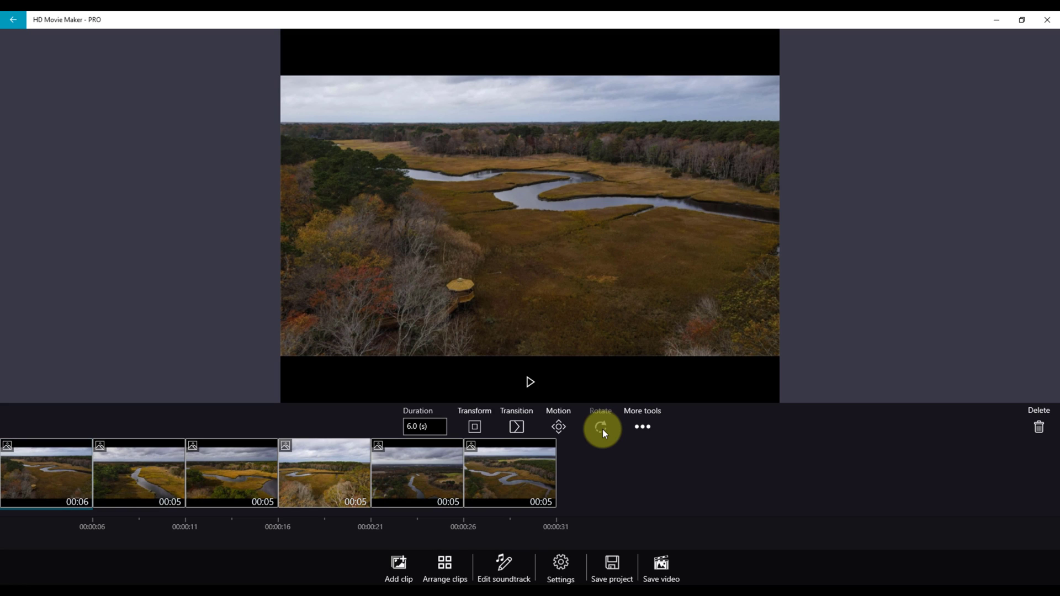
Open the crop and enhance editor, enlarge the crop area and lock it to 16:9.
{"action": "left_click", "coordinate": [642, 429]}
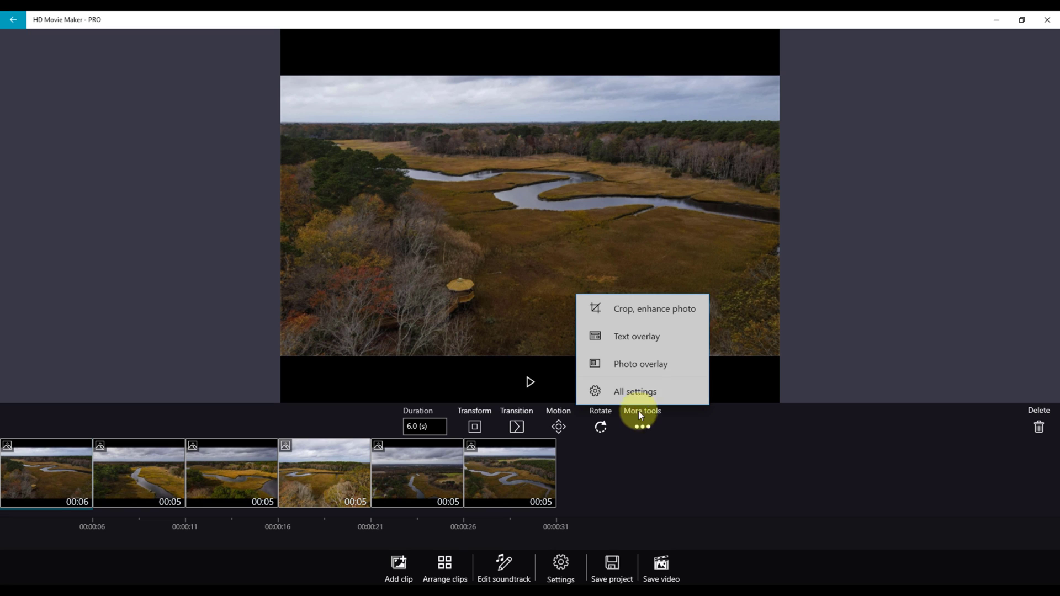
{"action": "left_click", "coordinate": [653, 314]}
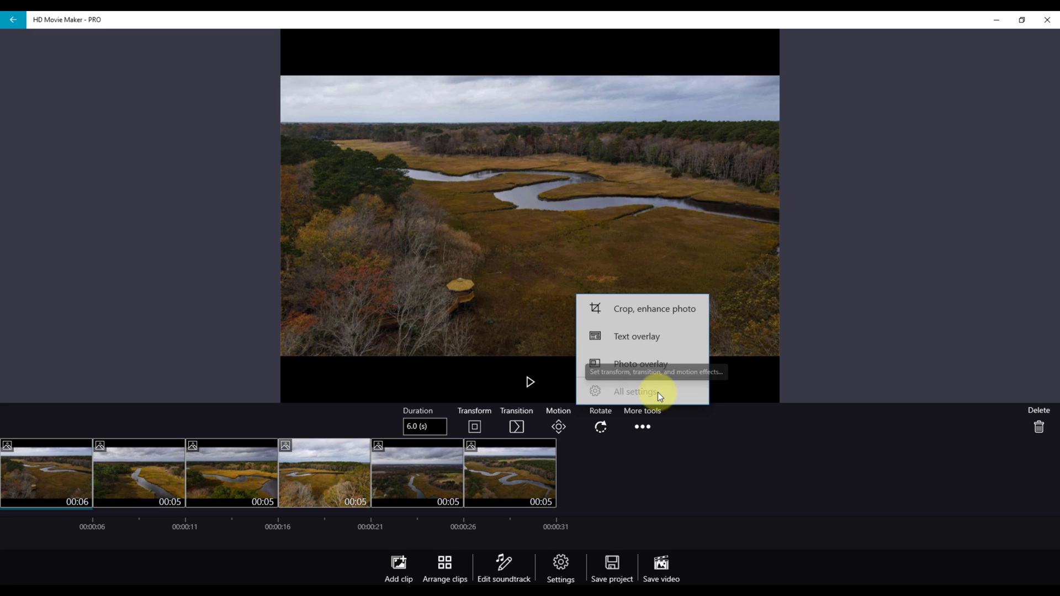
{"action": "left_click", "coordinate": [655, 310]}
{"action": "left_click_drag", "start_coordinate": [574, 416], "coordinate": [883, 425]}
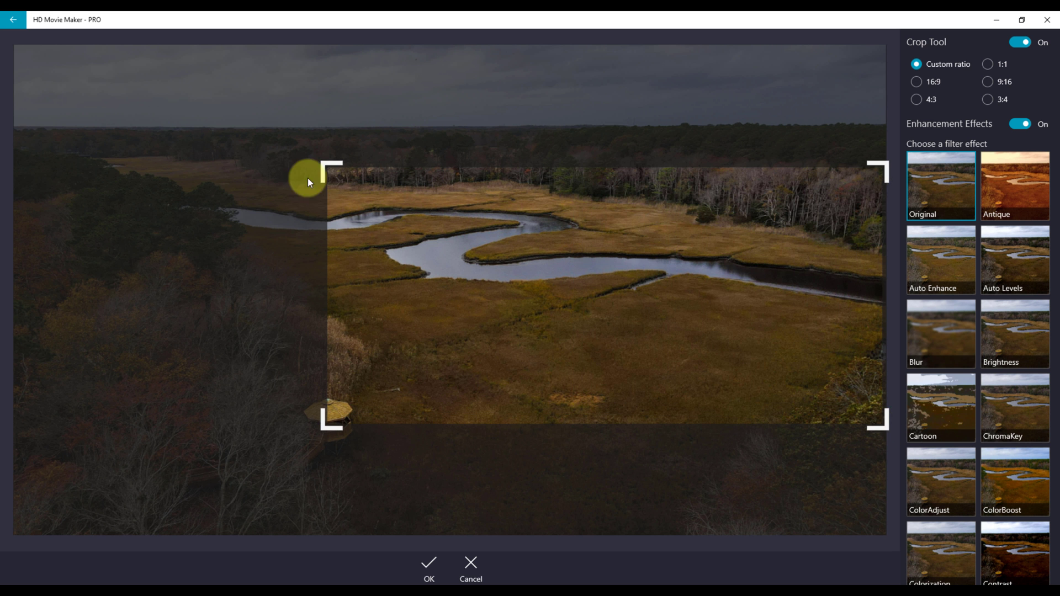
{"action": "left_click_drag", "start_coordinate": [329, 170], "coordinate": [18, 110]}
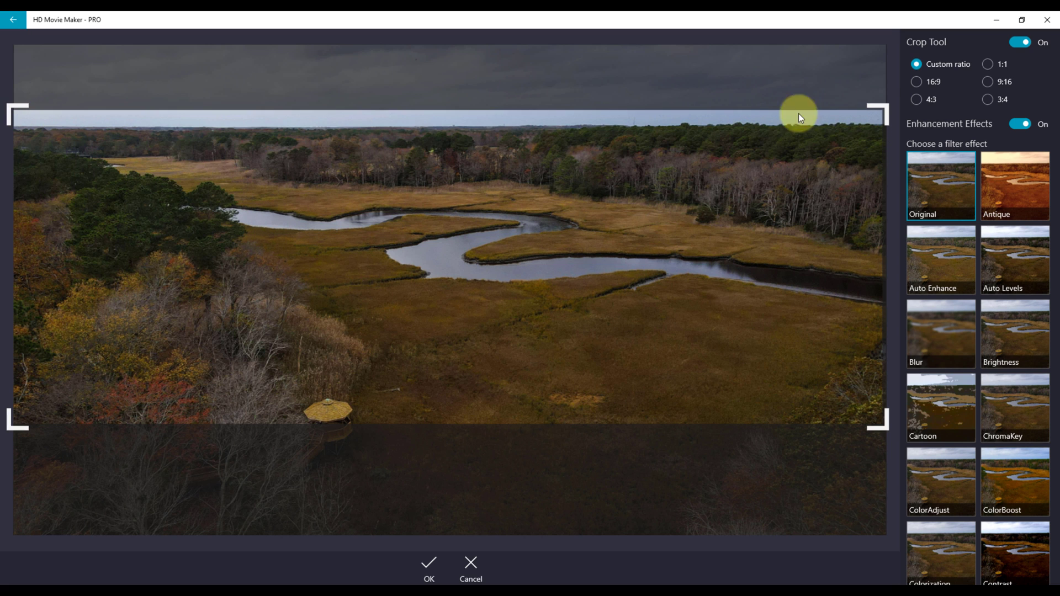
{"action": "left_click", "coordinate": [917, 82]}
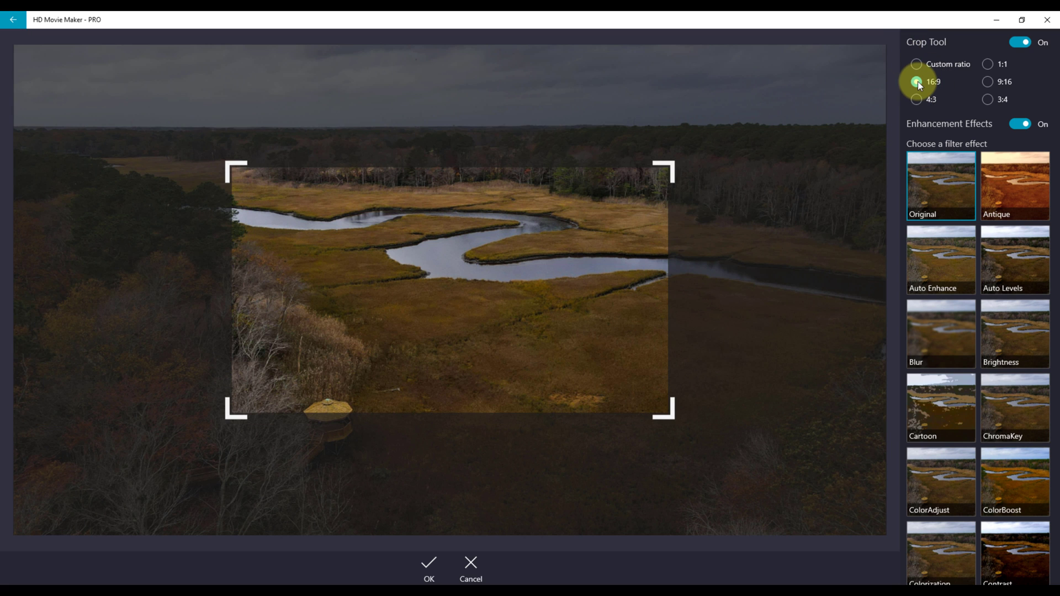
Try a 4:3 crop, then switch the Crop Tool off to keep the full photo.
{"action": "left_click_drag", "start_coordinate": [672, 169], "coordinate": [873, 129]}
{"action": "left_click_drag", "start_coordinate": [234, 414], "coordinate": [35, 464]}
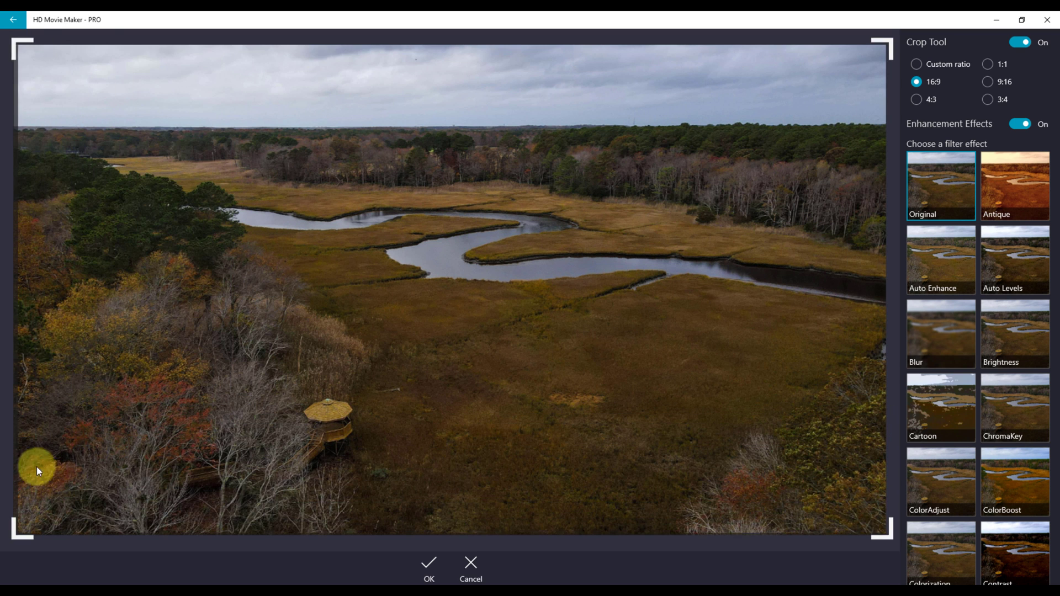
{"action": "left_click", "coordinate": [917, 99]}
{"action": "left_click_drag", "start_coordinate": [619, 414], "coordinate": [776, 532]}
{"action": "left_click_drag", "start_coordinate": [287, 167], "coordinate": [193, 51]}
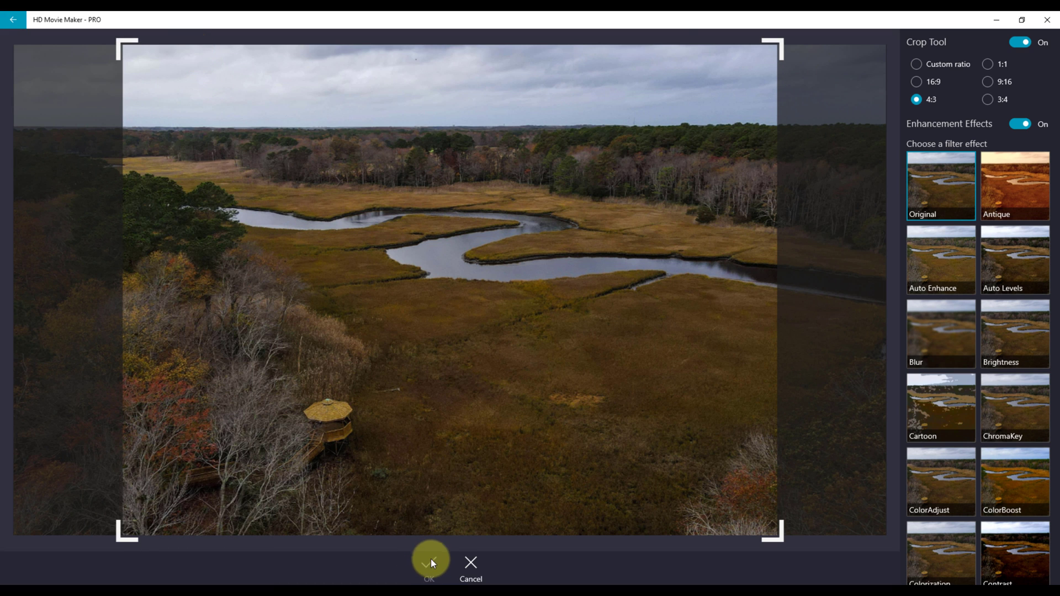
{"action": "left_click", "coordinate": [1017, 43]}
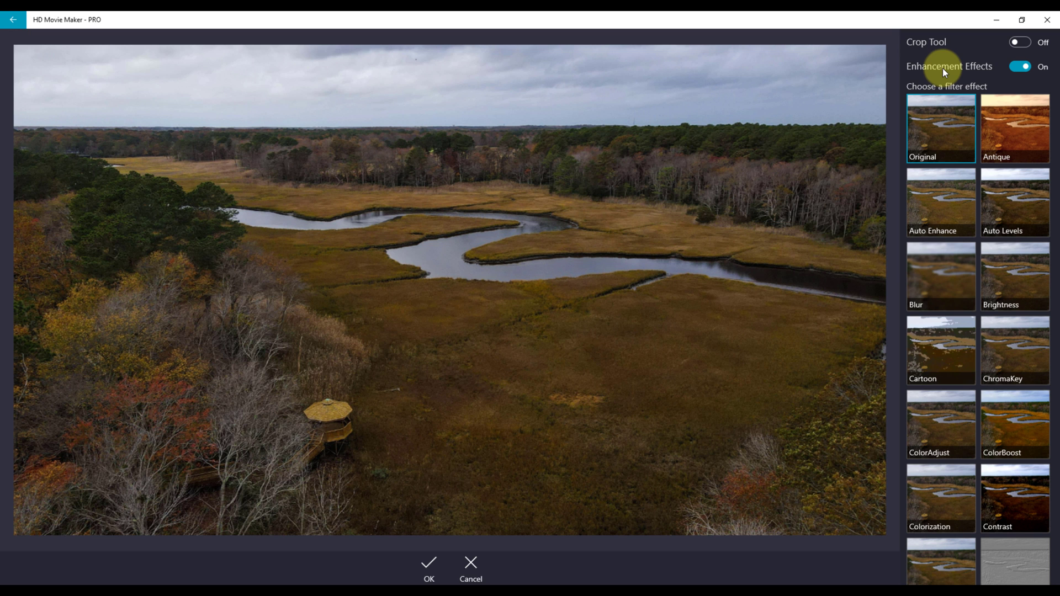
Try the Antique, Auto Enhance, Auto Levels, Blur and darkened Brightness filters.
{"action": "left_click", "coordinate": [1004, 136]}
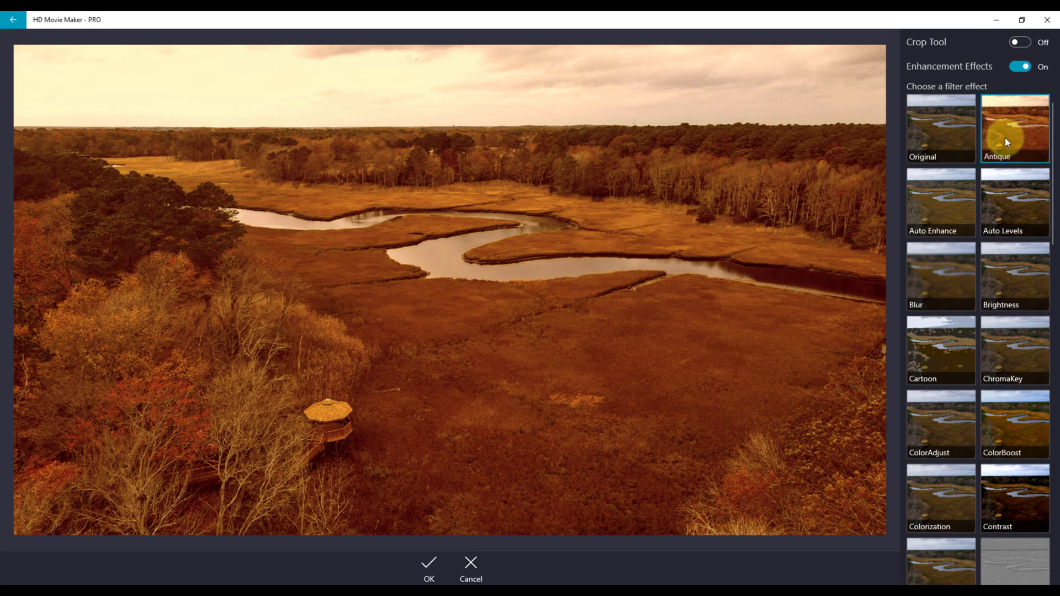
{"action": "left_click", "coordinate": [957, 193]}
{"action": "left_click", "coordinate": [1022, 213]}
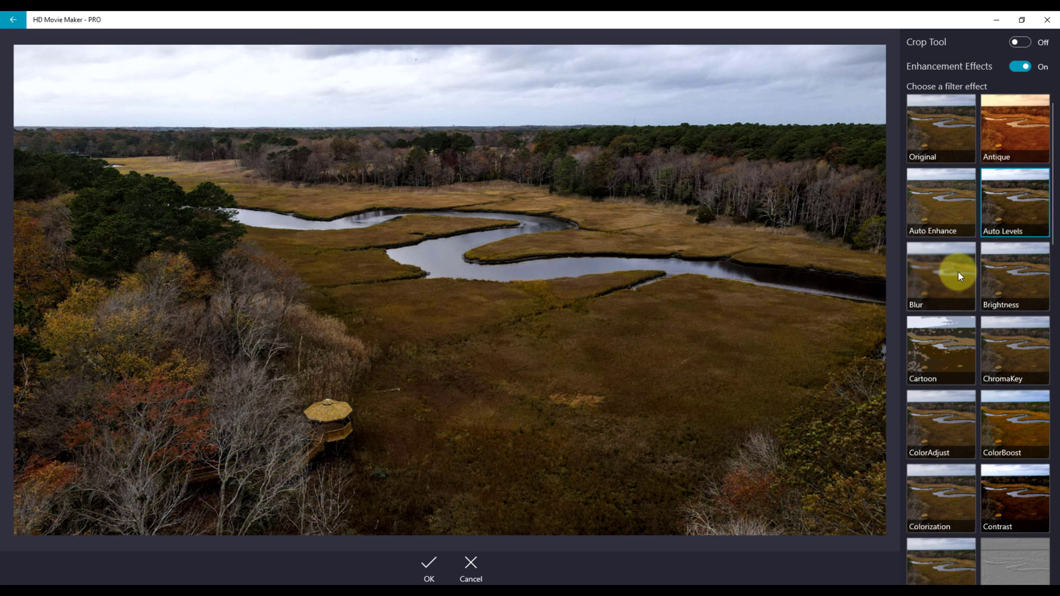
{"action": "left_click", "coordinate": [959, 272]}
{"action": "left_click", "coordinate": [1007, 281]}
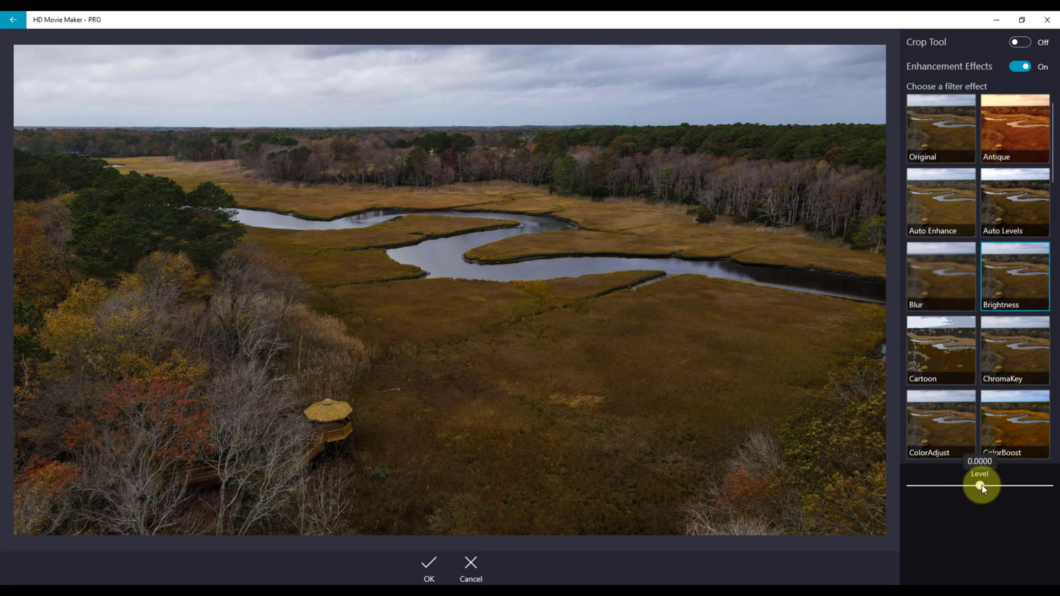
{"action": "left_click_drag", "start_coordinate": [982, 485], "coordinate": [950, 492]}
Try ColorBoost, then apply Vibrance with its Level raised for richer colour.
{"action": "scroll", "coordinate": [1012, 359], "scroll_direction": "down", "scroll_amount": 2}
{"action": "left_click", "coordinate": [1012, 330]}
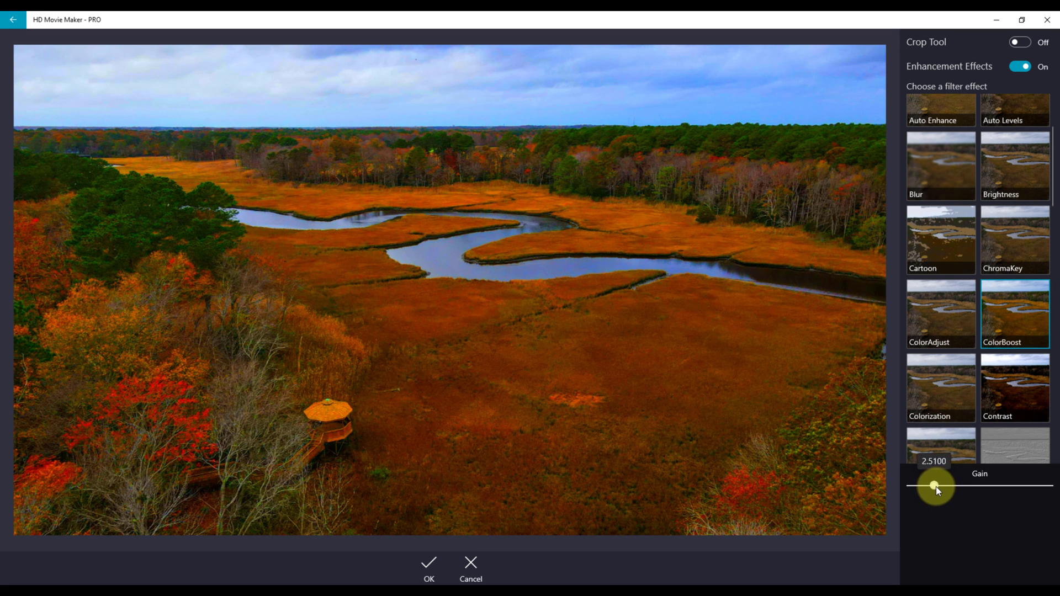
{"action": "mouse_move", "coordinate": [927, 487]}
{"action": "left_mouse_down"}
{"action": "mouse_move", "coordinate": [915, 487]}
{"action": "mouse_move", "coordinate": [933, 486]}
{"action": "left_mouse_up"}
{"action": "scroll", "coordinate": [1009, 367], "scroll_direction": "down", "scroll_amount": 5}
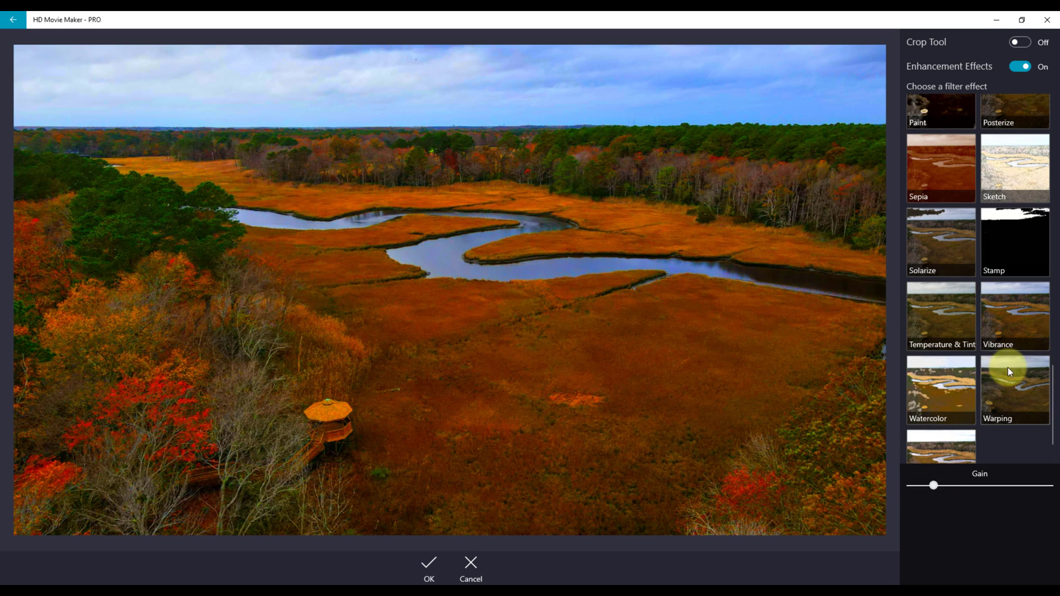
{"action": "left_click", "coordinate": [1015, 331]}
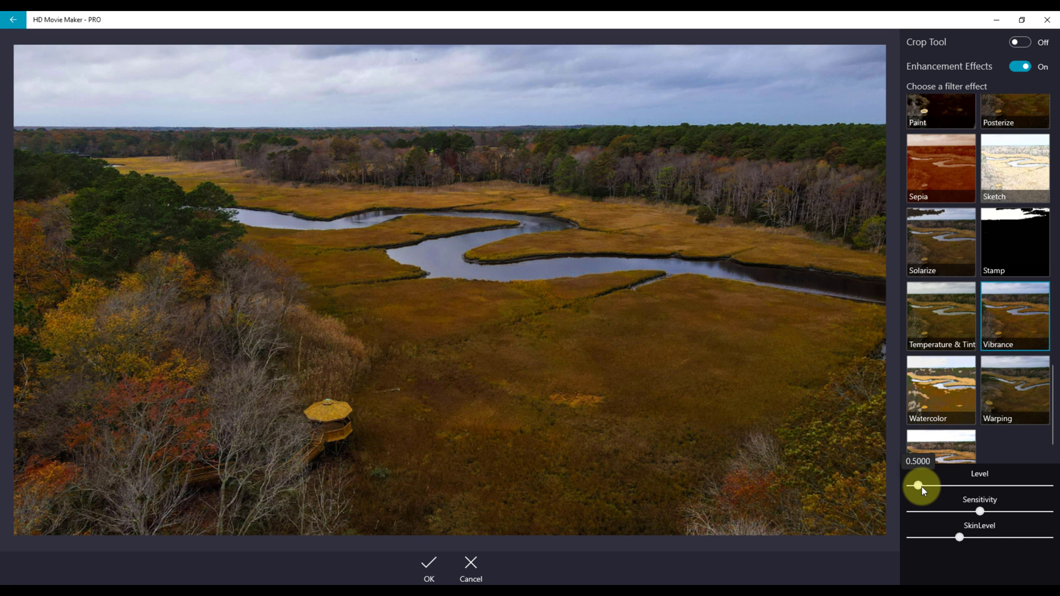
{"action": "left_click_drag", "start_coordinate": [922, 486], "coordinate": [998, 513]}
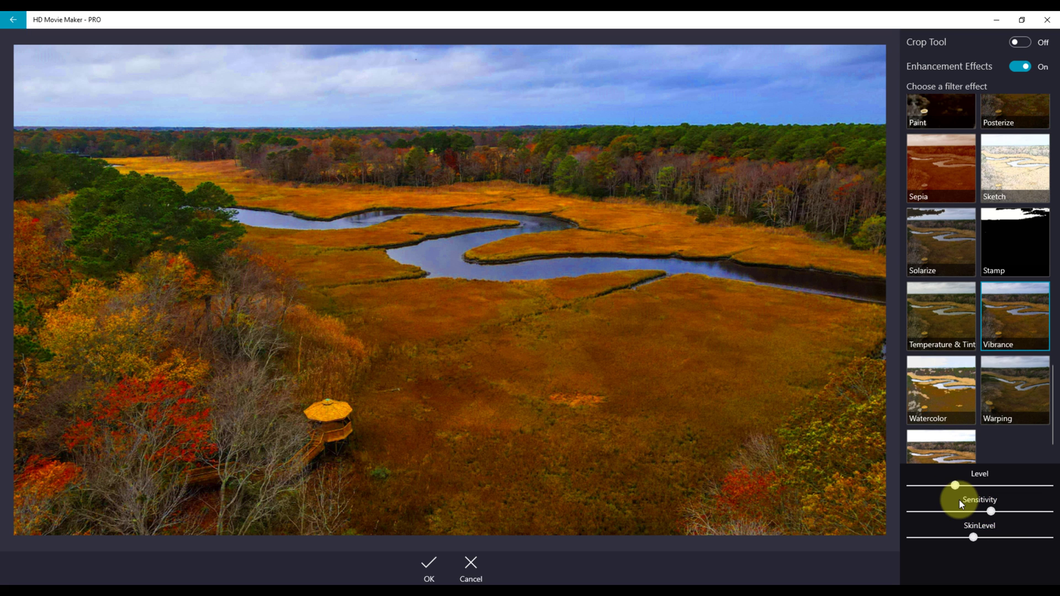
Confirm the Vibrance filter and open the text overlay editor.
{"action": "left_click", "coordinate": [429, 561]}
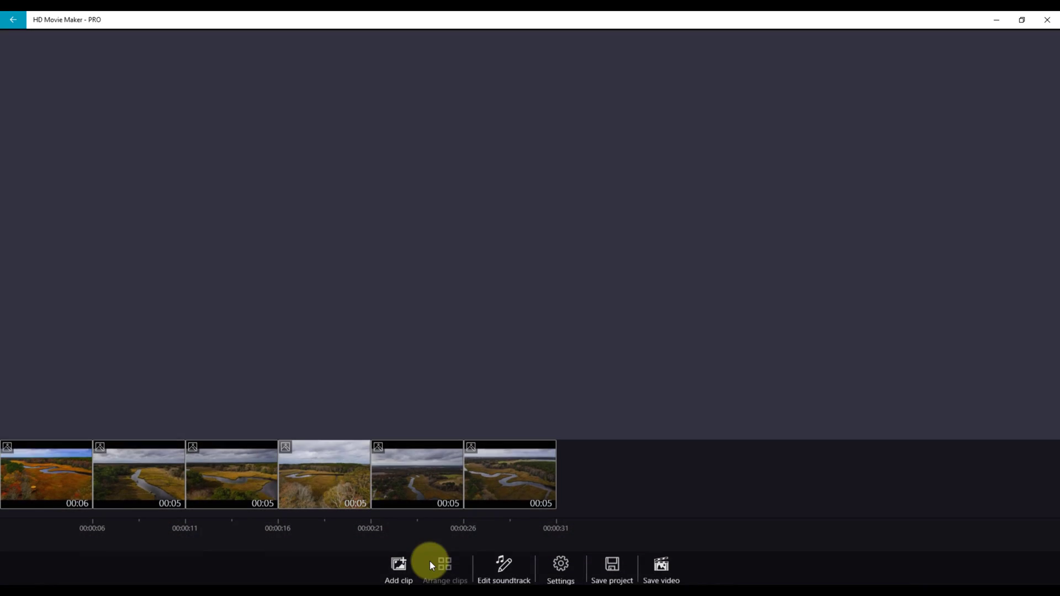
{"action": "left_click", "coordinate": [643, 426]}
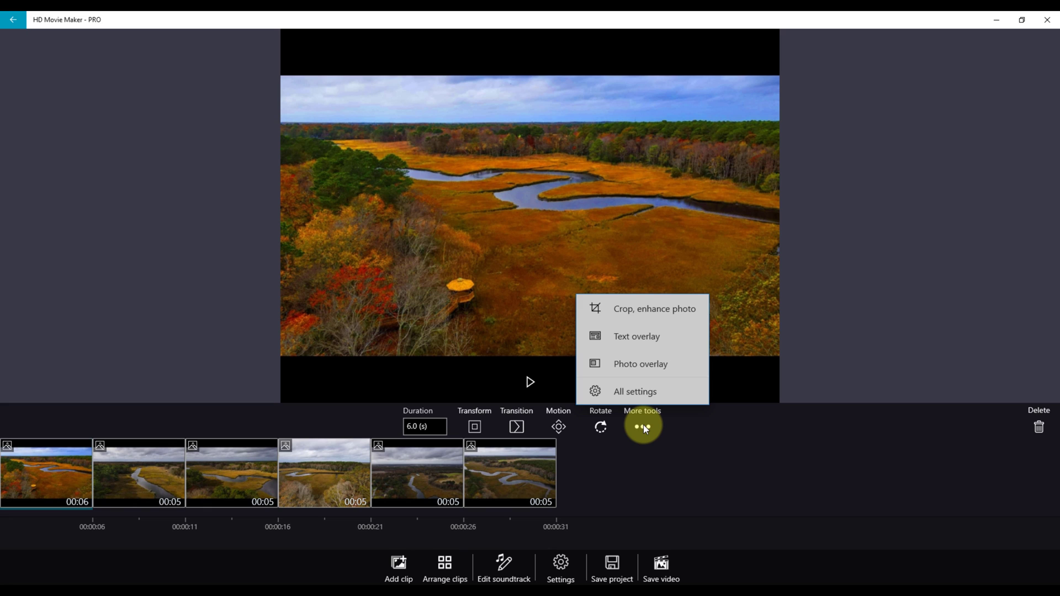
{"action": "left_click", "coordinate": [661, 393]}
{"action": "left_click", "coordinate": [653, 335]}
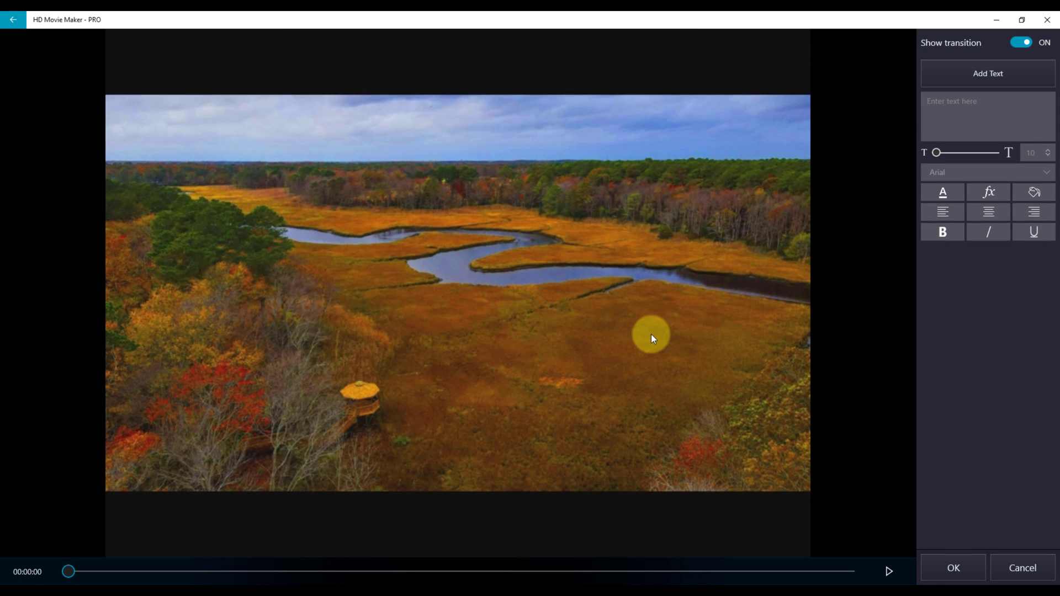
Add a 'Marshland' caption at size 144, move it to the lower frame, and confirm.
{"action": "left_click", "coordinate": [985, 80]}
{"action": "left_click_drag", "start_coordinate": [978, 101], "coordinate": [908, 101]}
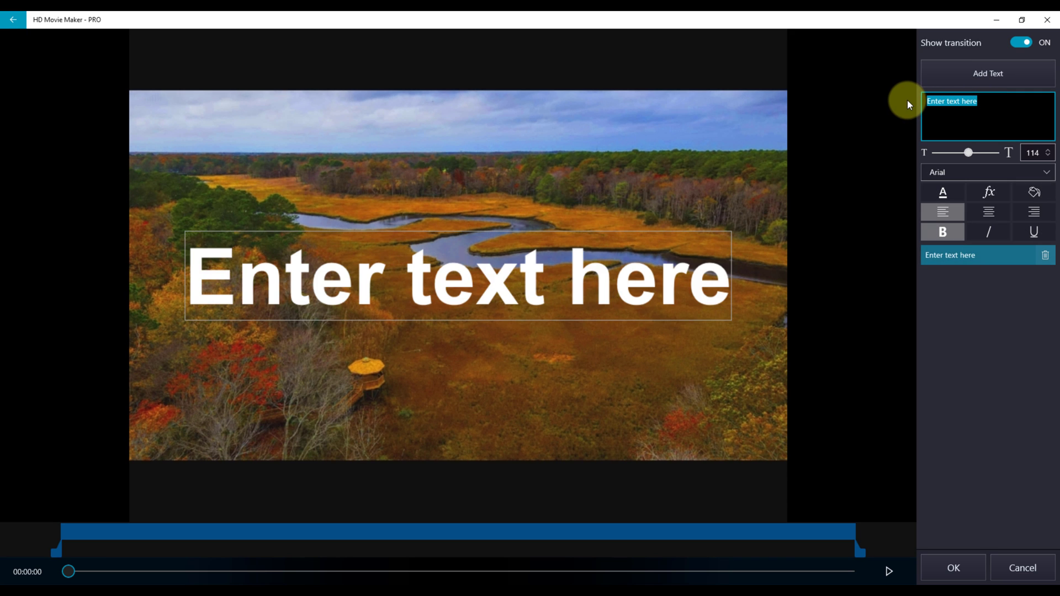
{"action": "type", "text": "Marshland"}
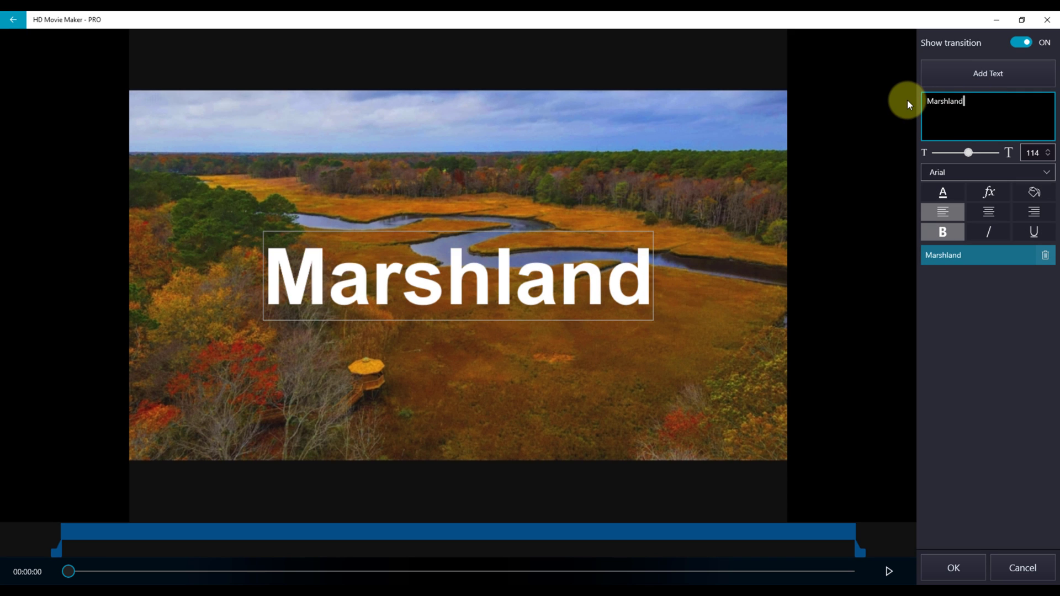
{"action": "mouse_move", "coordinate": [969, 154]}
{"action": "left_mouse_down"}
{"action": "mouse_move", "coordinate": [990, 154]}
{"action": "mouse_move", "coordinate": [978, 154]}
{"action": "left_mouse_up"}
{"action": "left_click_drag", "start_coordinate": [608, 260], "coordinate": [687, 443]}
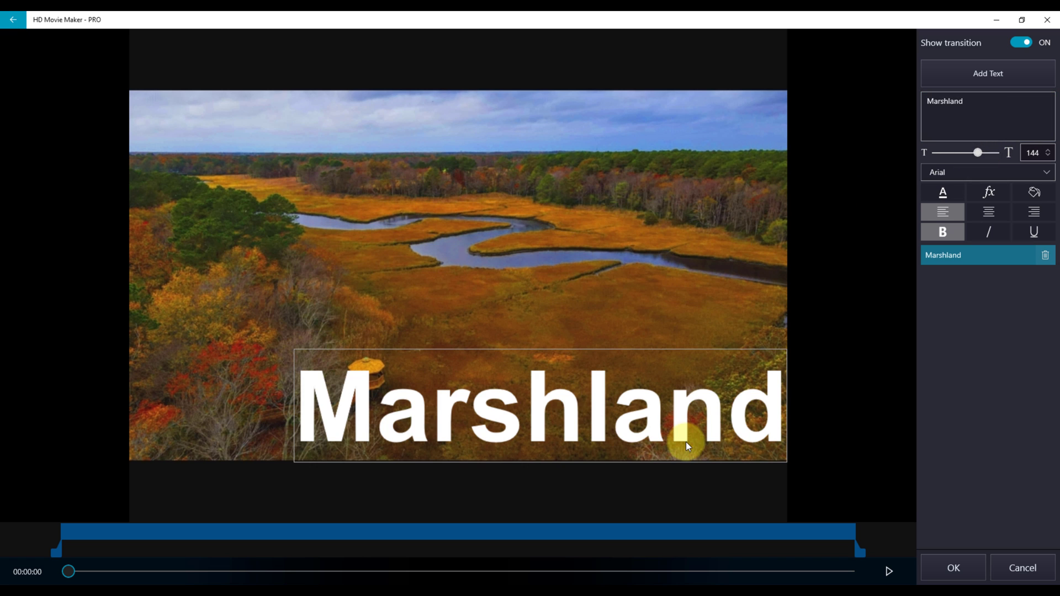
{"action": "left_click", "coordinate": [1045, 255]}
{"action": "key", "text": "ctrl+z"}
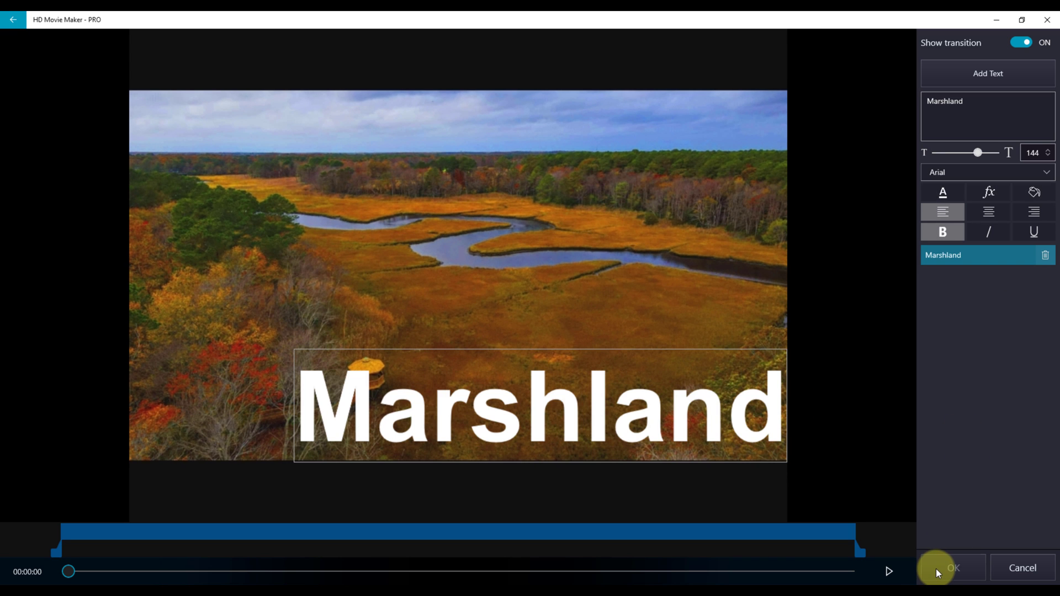
{"action": "left_click", "coordinate": [936, 569]}
{"action": "left_click", "coordinate": [642, 427]}
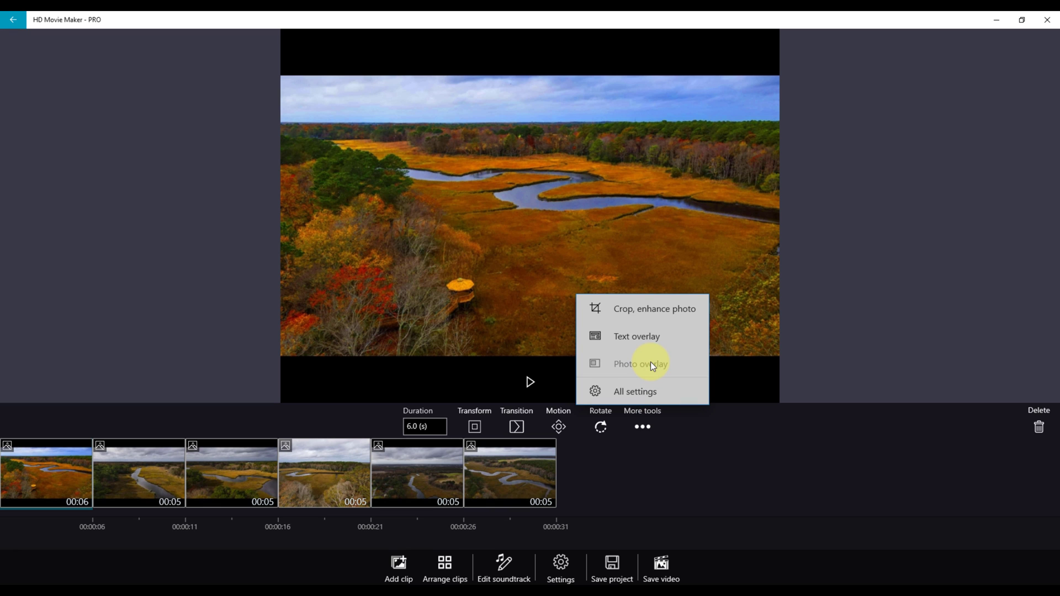
{"action": "left_click", "coordinate": [651, 364]}
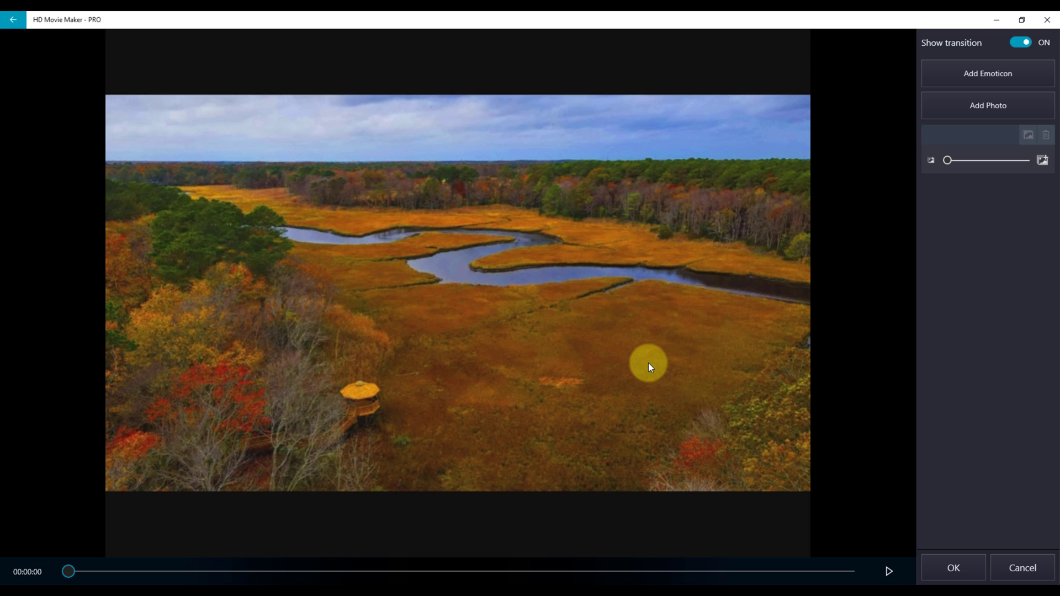
{"action": "left_click", "coordinate": [1019, 103]}
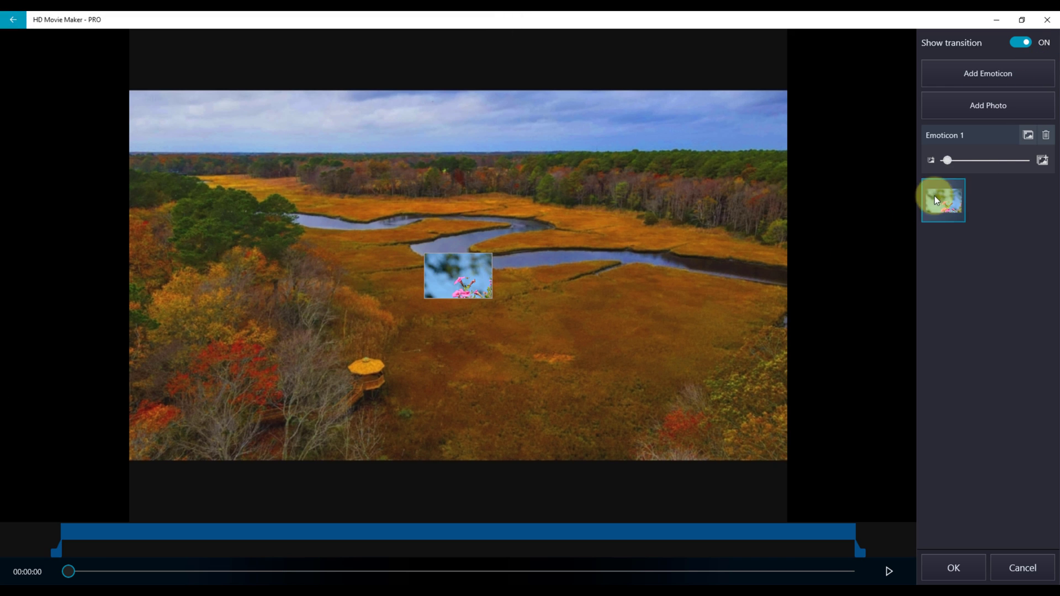
{"action": "left_click_drag", "start_coordinate": [949, 161], "coordinate": [958, 161]}
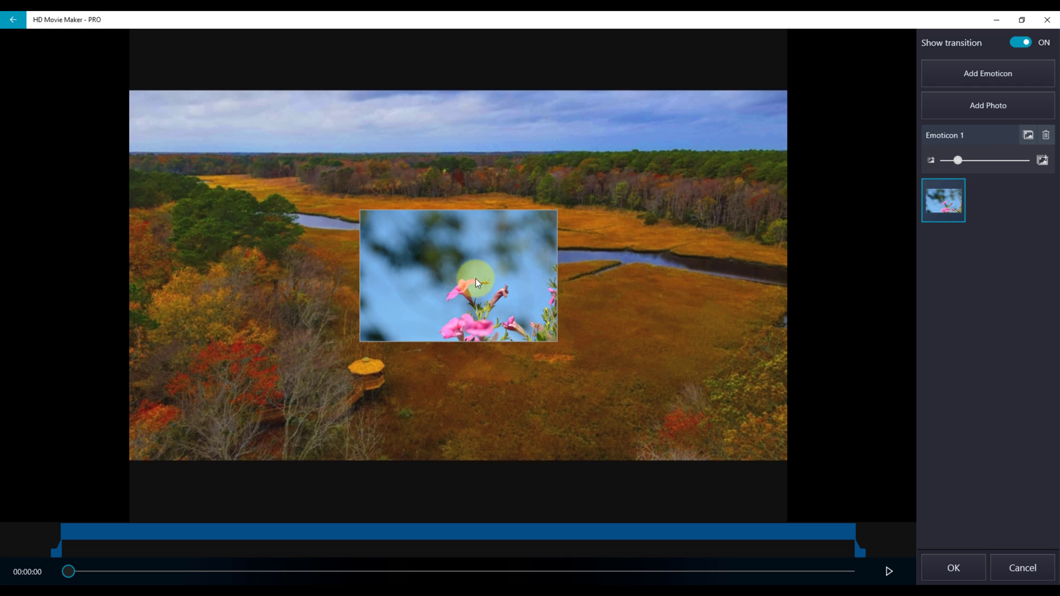
{"action": "left_click_drag", "start_coordinate": [522, 289], "coordinate": [751, 480]}
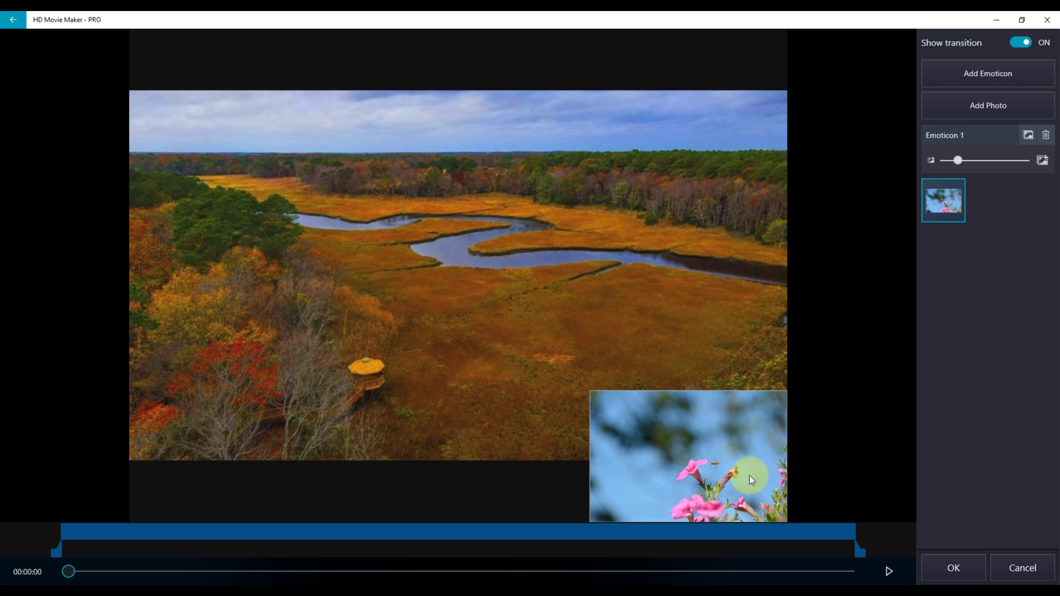
{"action": "left_click", "coordinate": [1047, 138]}
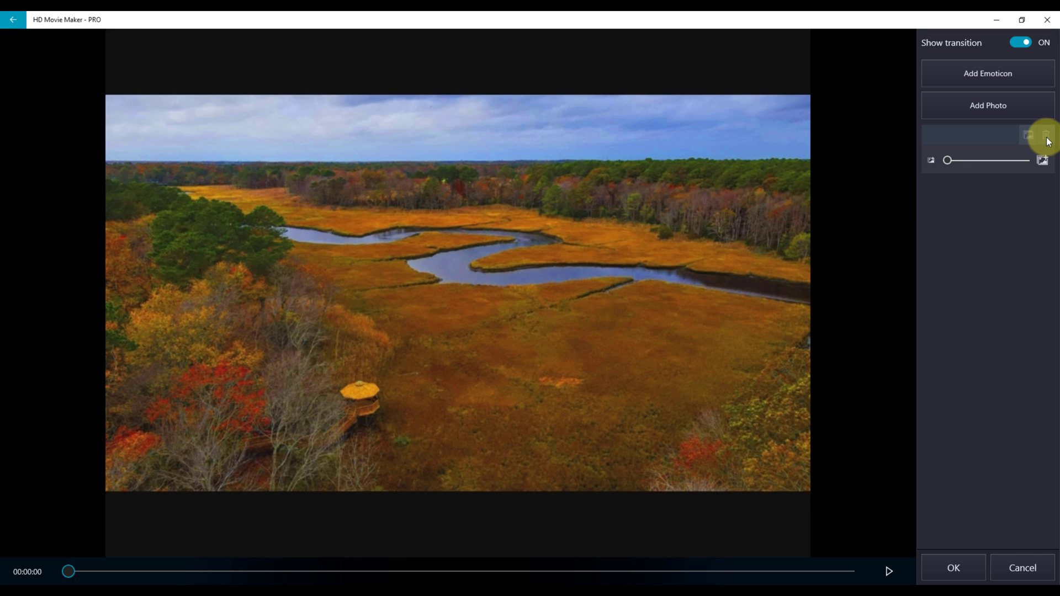
{"action": "left_click", "coordinate": [949, 561]}
{"action": "left_click", "coordinate": [644, 428]}
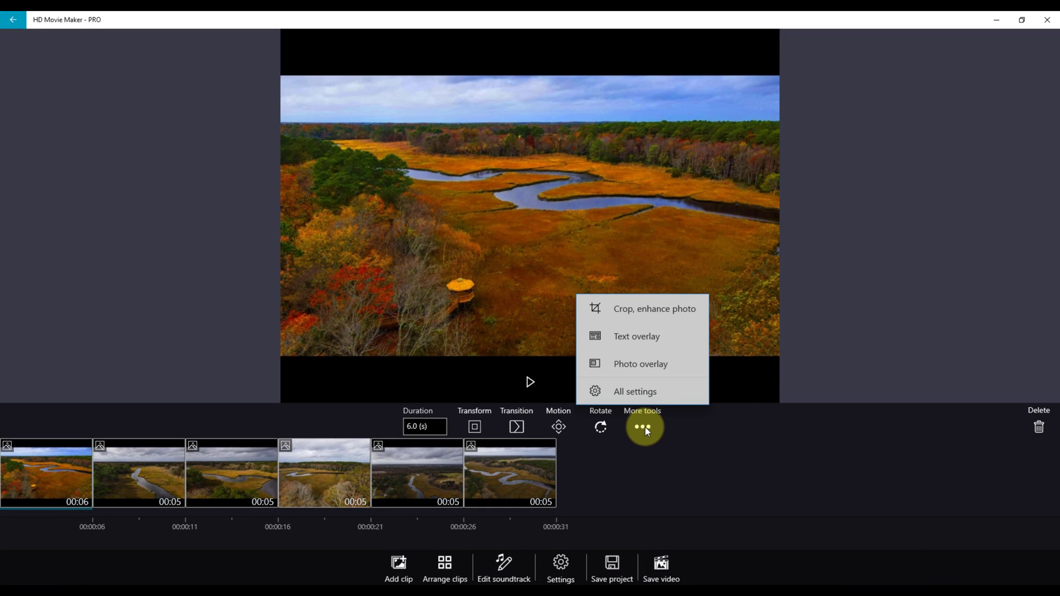
Give the first clip a Circle Reveal transition and a pan-and-zoom motion effect.
{"action": "left_click", "coordinate": [653, 394]}
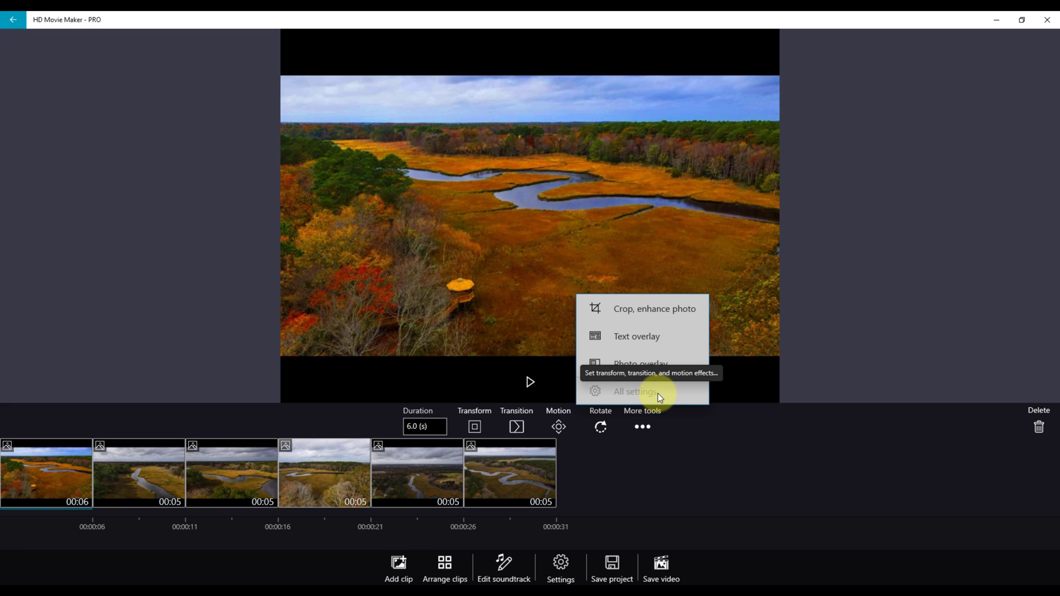
{"action": "left_click", "coordinate": [661, 395]}
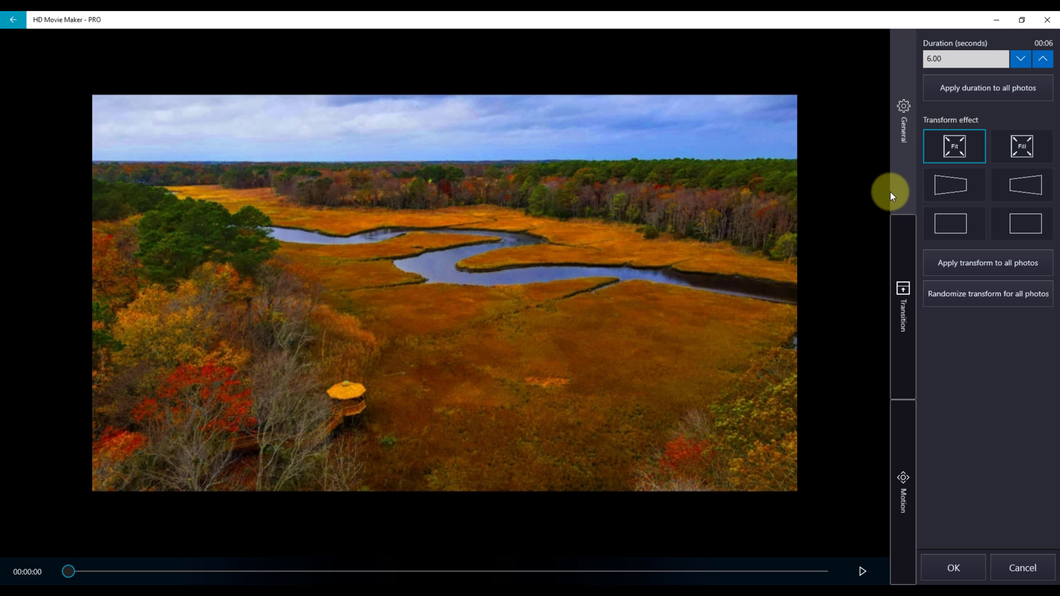
{"action": "left_click", "coordinate": [902, 278]}
{"action": "left_click", "coordinate": [956, 165]}
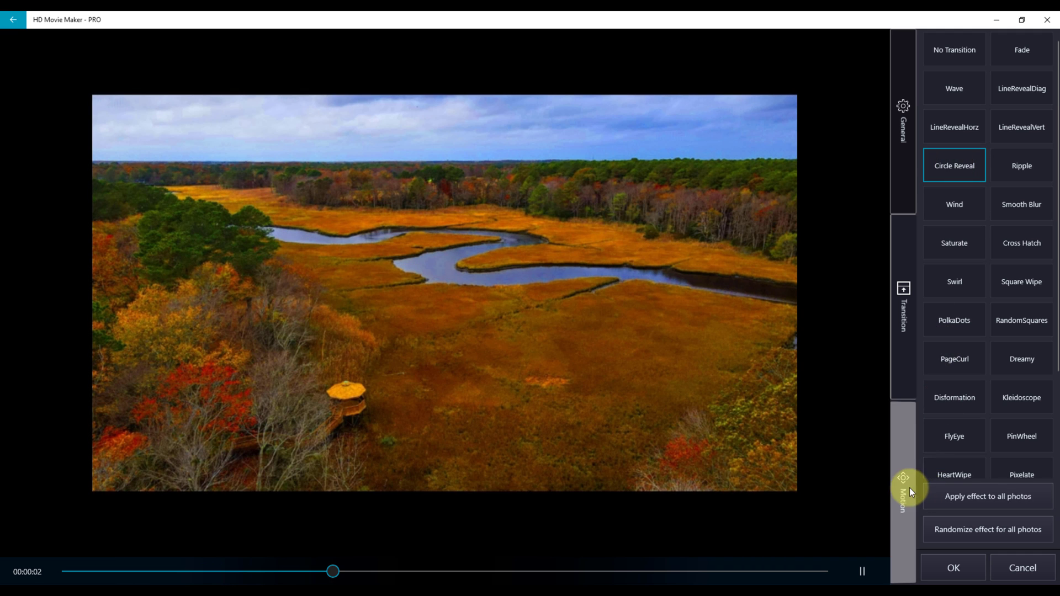
{"action": "left_click", "coordinate": [909, 488]}
{"action": "left_click", "coordinate": [955, 258]}
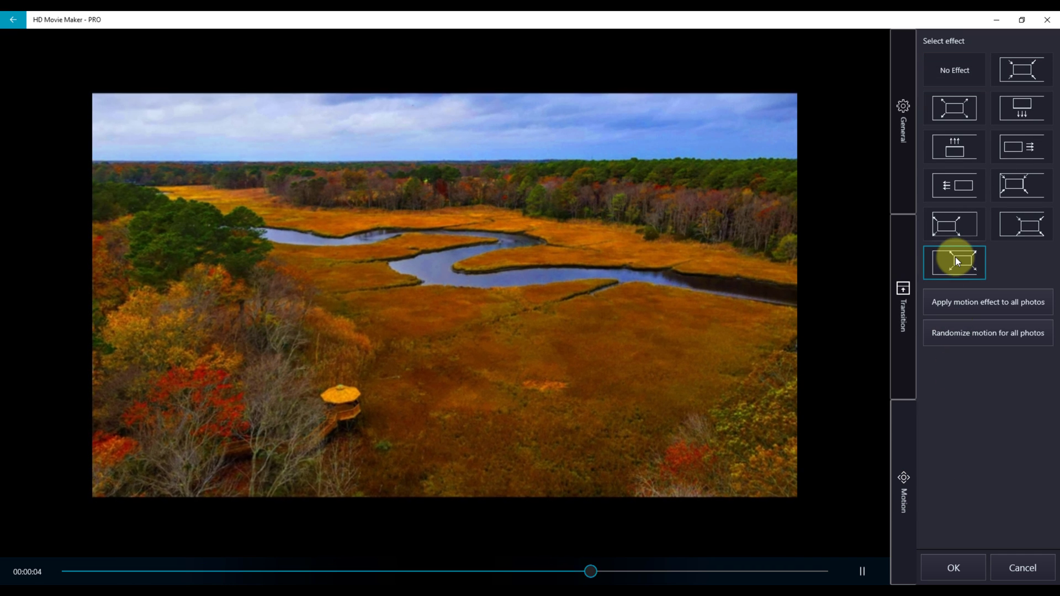
Set the photo's duration to 7 seconds and apply it to all photos.
{"action": "left_click", "coordinate": [903, 159]}
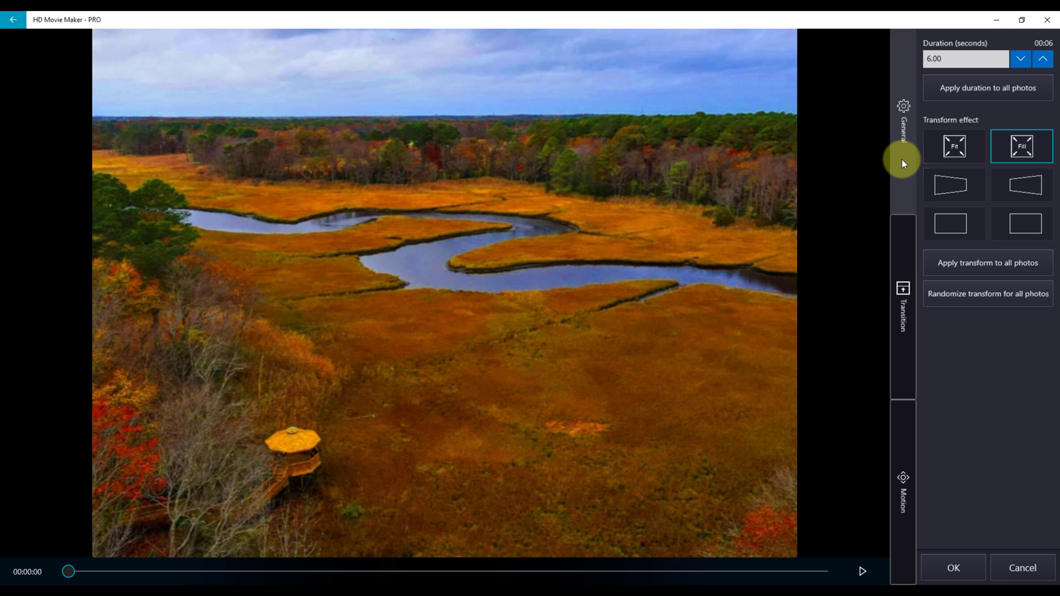
{"action": "left_click", "coordinate": [960, 58]}
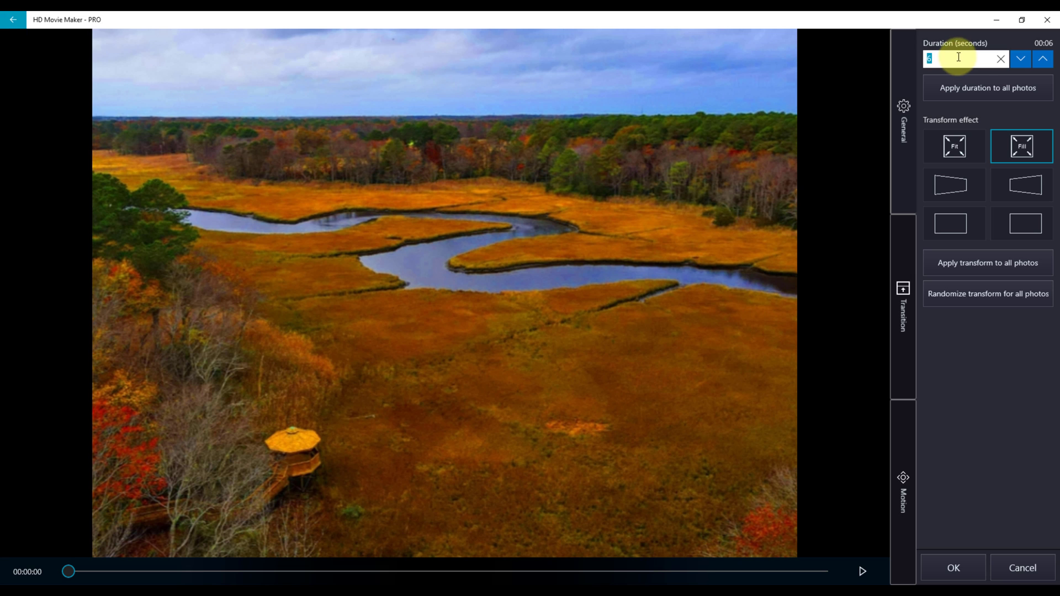
{"action": "left_click", "coordinate": [976, 95]}
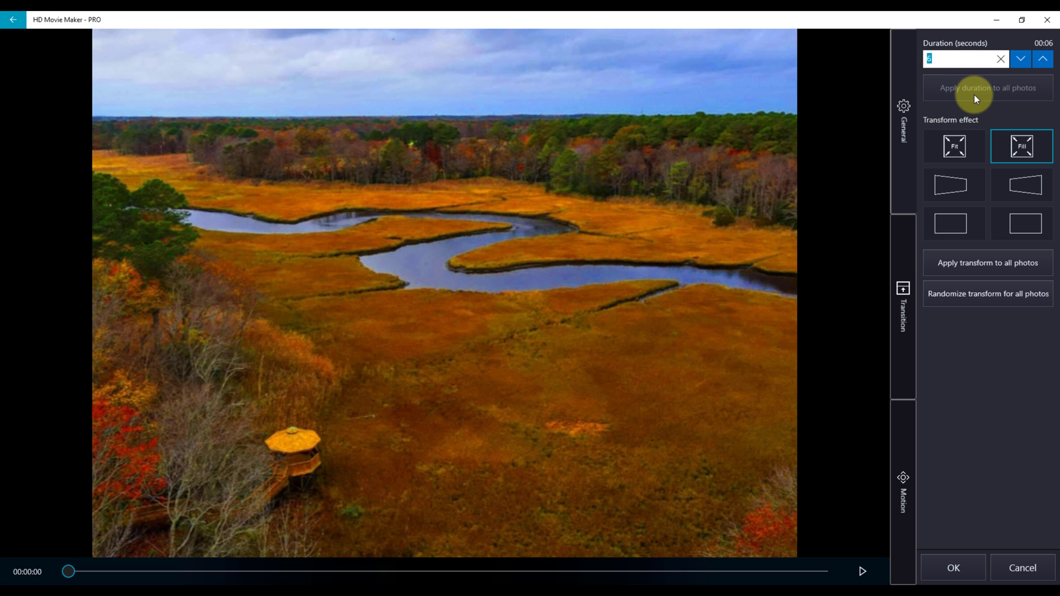
{"action": "type", "text": "7"}
{"action": "left_click", "coordinate": [963, 88]}
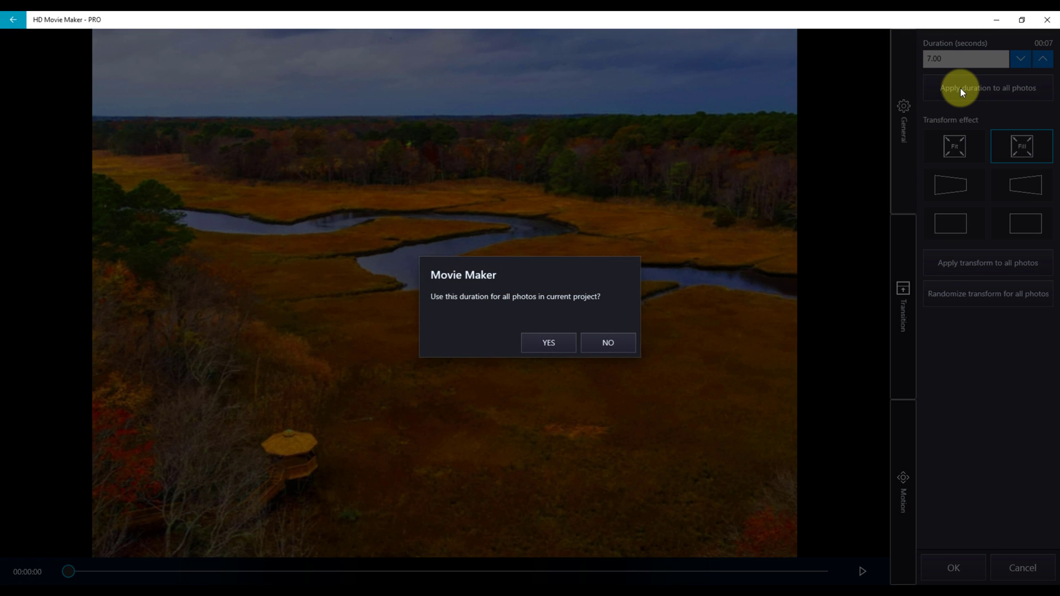
Confirm 7 seconds for every photo and apply the perspective tilt transform.
{"action": "left_click", "coordinate": [548, 343]}
{"action": "left_click", "coordinate": [953, 185]}
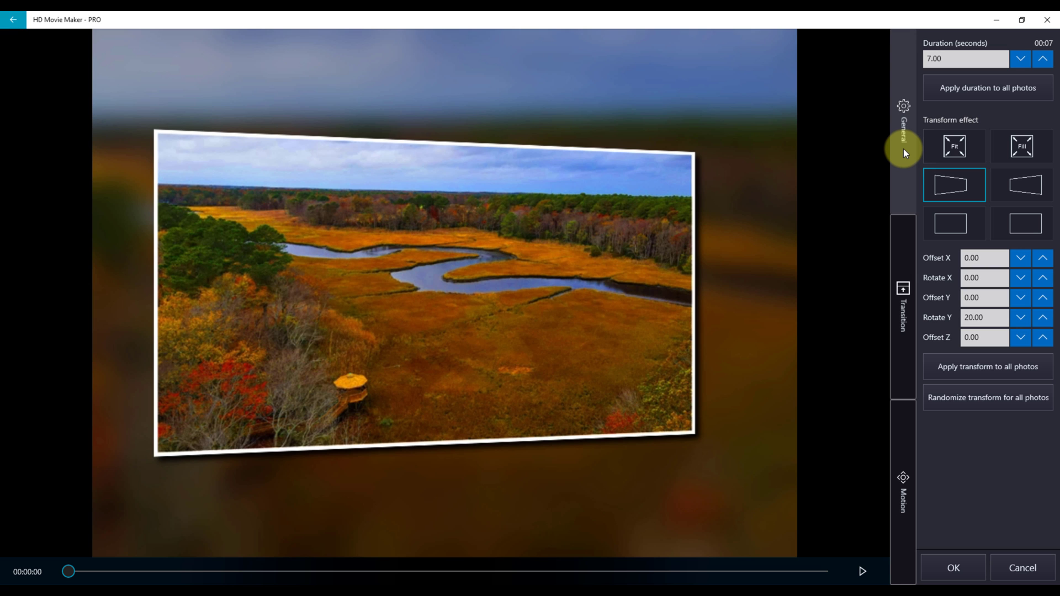
Try the Fit, Fill and perspective transforms, setting Rotate Y to 30, then 32.
{"action": "left_click", "coordinate": [954, 146]}
{"action": "left_click", "coordinate": [1007, 144]}
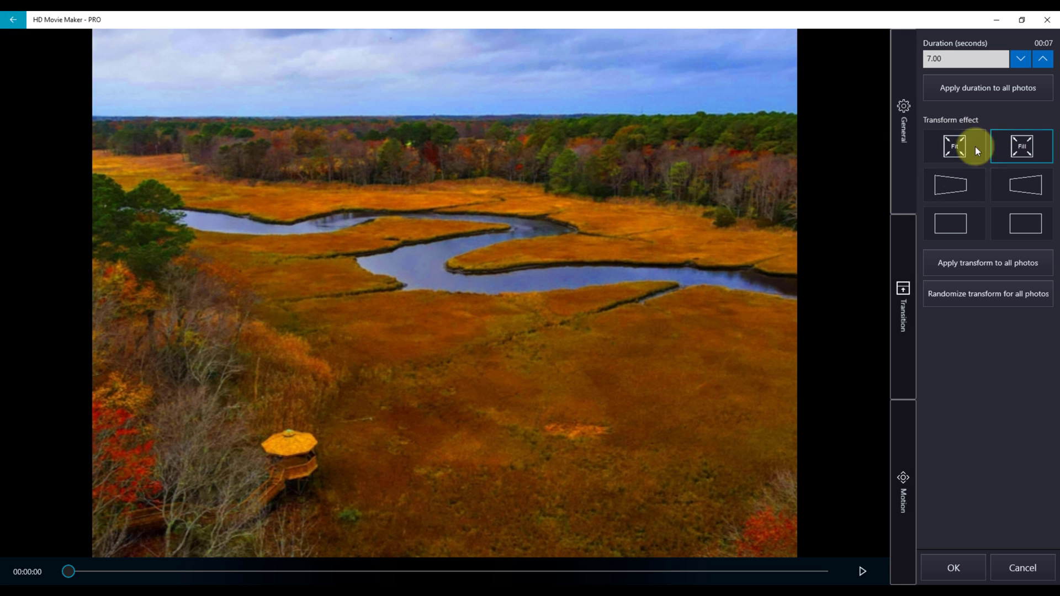
{"action": "left_click", "coordinate": [953, 188]}
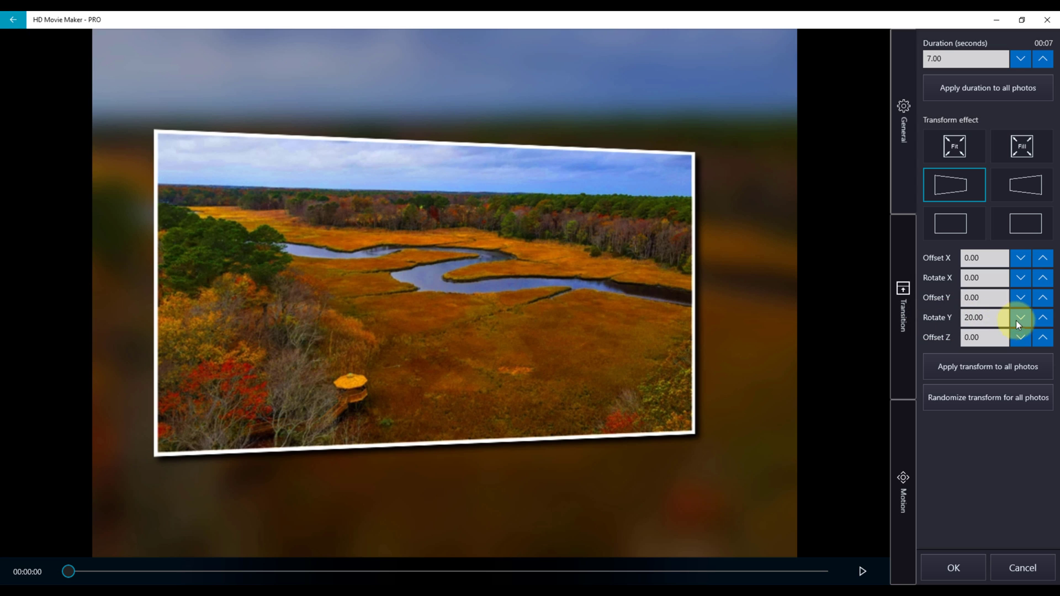
{"action": "left_click", "coordinate": [983, 318]}
{"action": "type", "text": "30"}
{"action": "key", "text": "Return"}
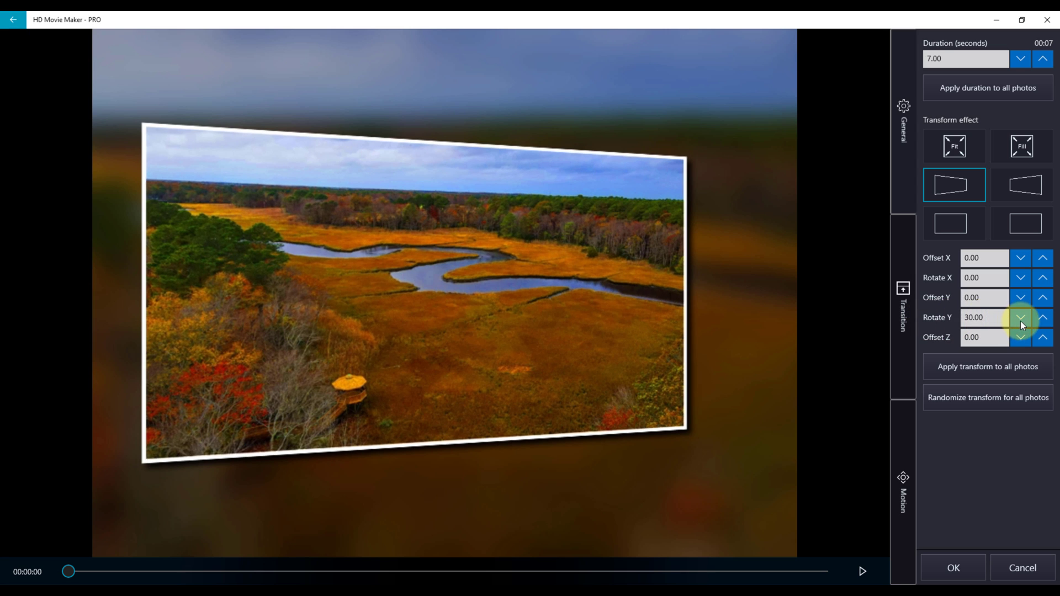
{"action": "left_click", "coordinate": [1043, 319]}
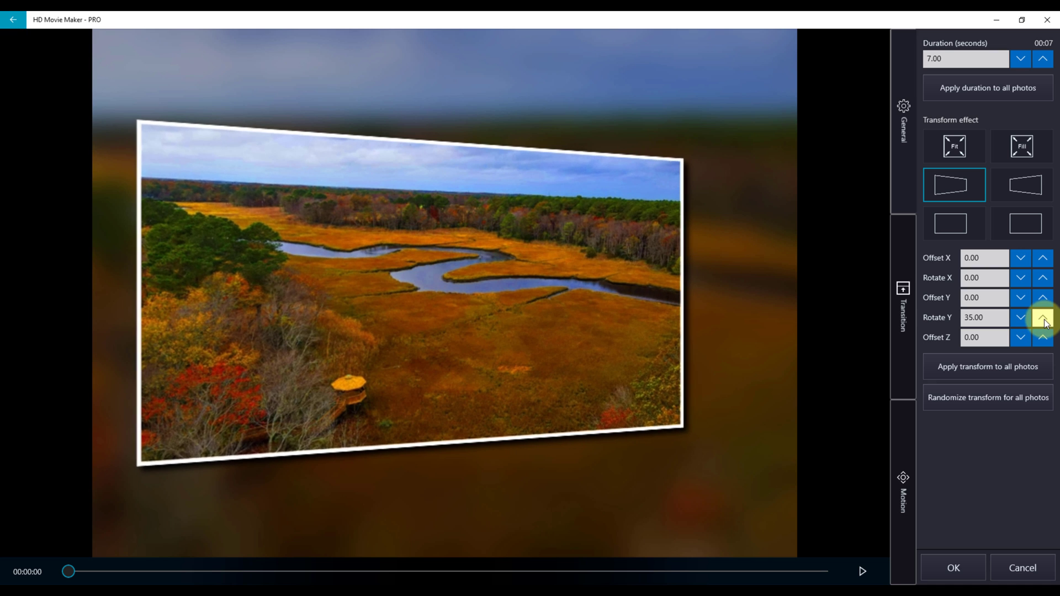
{"action": "left_click", "coordinate": [1021, 318]}
{"action": "left_click", "coordinate": [1021, 317]}
{"action": "left_click", "coordinate": [1021, 317]}
Shift the photo left and right, and adjust its X-axis tilt back down to about -1.
{"action": "left_click", "coordinate": [1022, 258]}
{"action": "left_click", "coordinate": [1022, 258]}
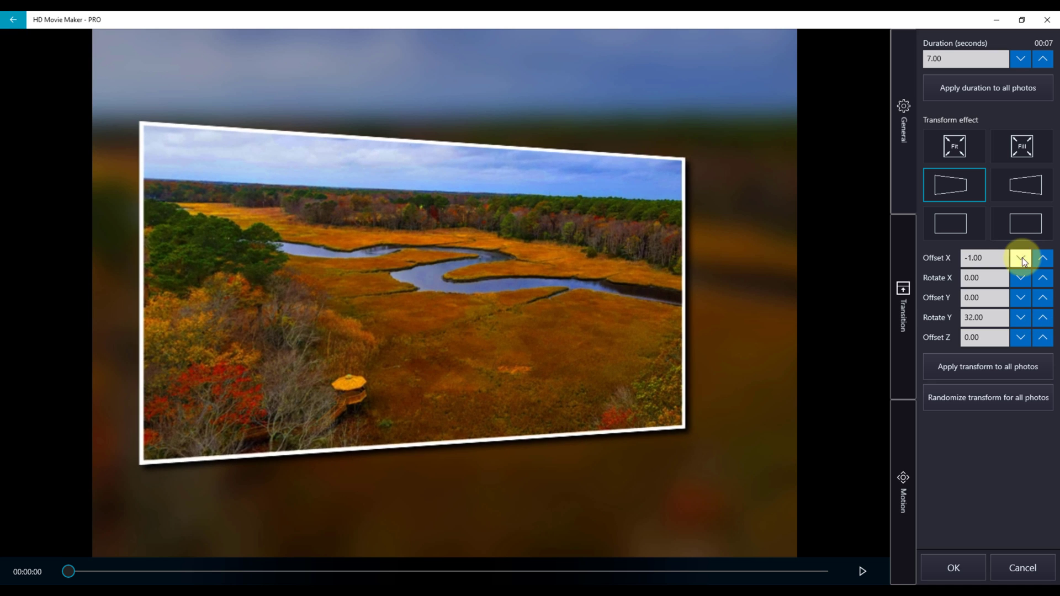
{"action": "left_click", "coordinate": [1023, 257]}
{"action": "left_click", "coordinate": [1022, 257]}
{"action": "left_click", "coordinate": [1023, 257]}
{"action": "left_click", "coordinate": [1022, 257]}
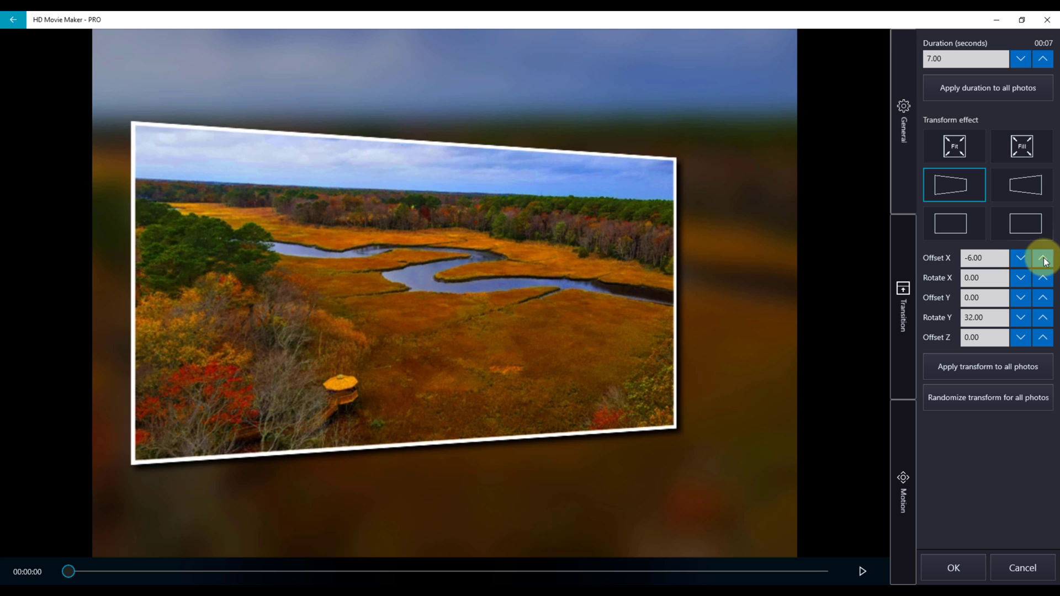
{"action": "left_click", "coordinate": [1043, 258]}
{"action": "left_click", "coordinate": [1044, 258]}
{"action": "left_click", "coordinate": [1043, 258]}
{"action": "left_click", "coordinate": [1043, 258]}
{"action": "left_click", "coordinate": [1043, 258]}
{"action": "left_click", "coordinate": [1044, 257]}
{"action": "left_click", "coordinate": [1044, 258]}
{"action": "left_click", "coordinate": [1044, 258]}
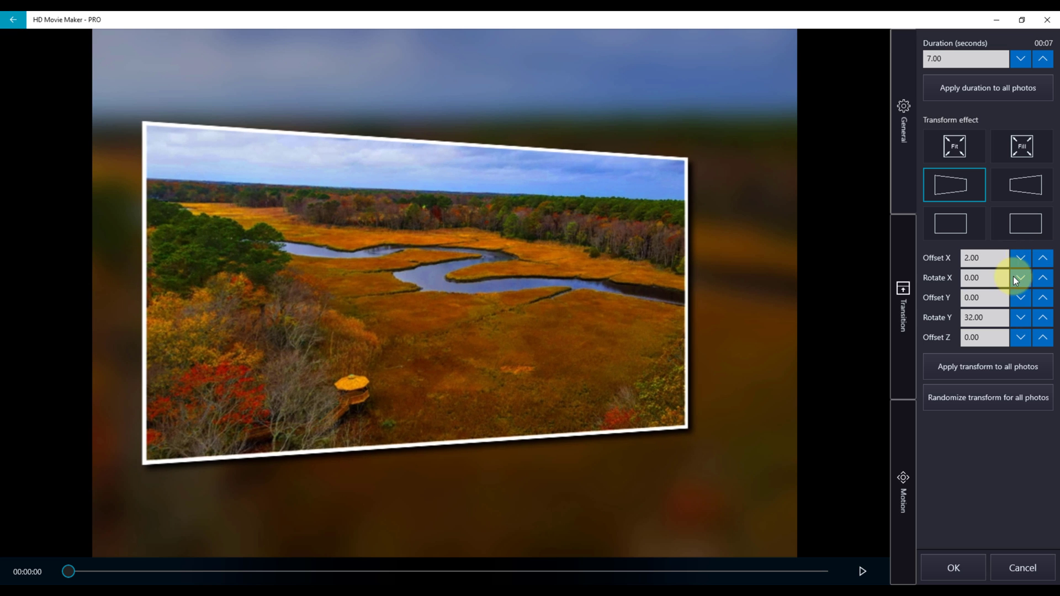
{"action": "left_click", "coordinate": [1019, 280]}
{"action": "left_click", "coordinate": [1019, 280]}
{"action": "left_click", "coordinate": [1019, 280]}
{"action": "left_click", "coordinate": [1019, 280]}
{"action": "left_click", "coordinate": [1018, 280]}
{"action": "left_click", "coordinate": [1020, 279]}
{"action": "left_click", "coordinate": [1020, 279]}
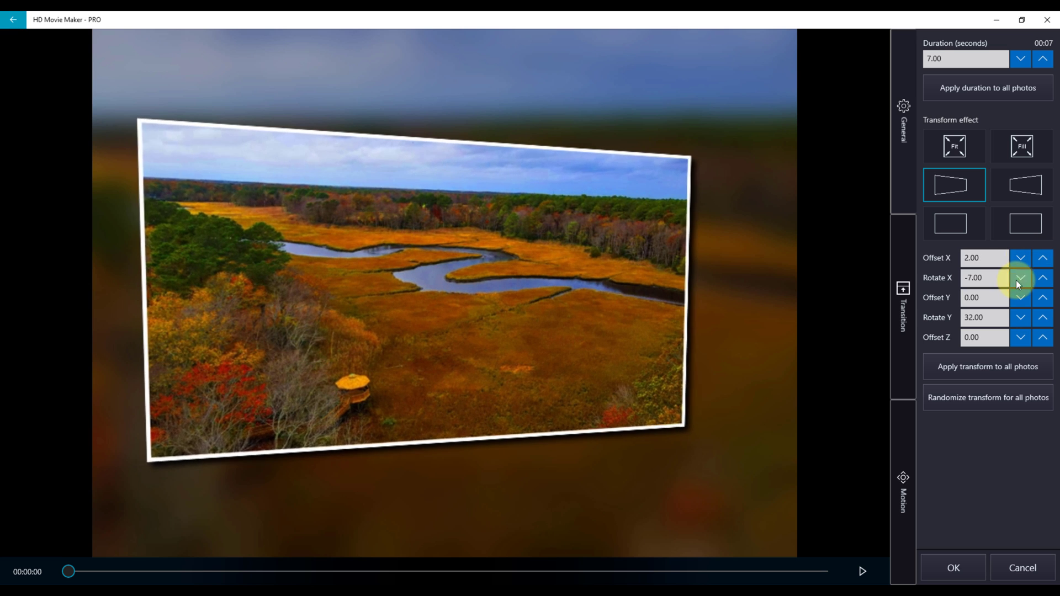
{"action": "left_click", "coordinate": [1020, 279]}
{"action": "left_click", "coordinate": [1021, 279]}
{"action": "left_click", "coordinate": [1020, 279]}
{"action": "left_click", "coordinate": [1044, 278]}
{"action": "left_click", "coordinate": [1043, 278]}
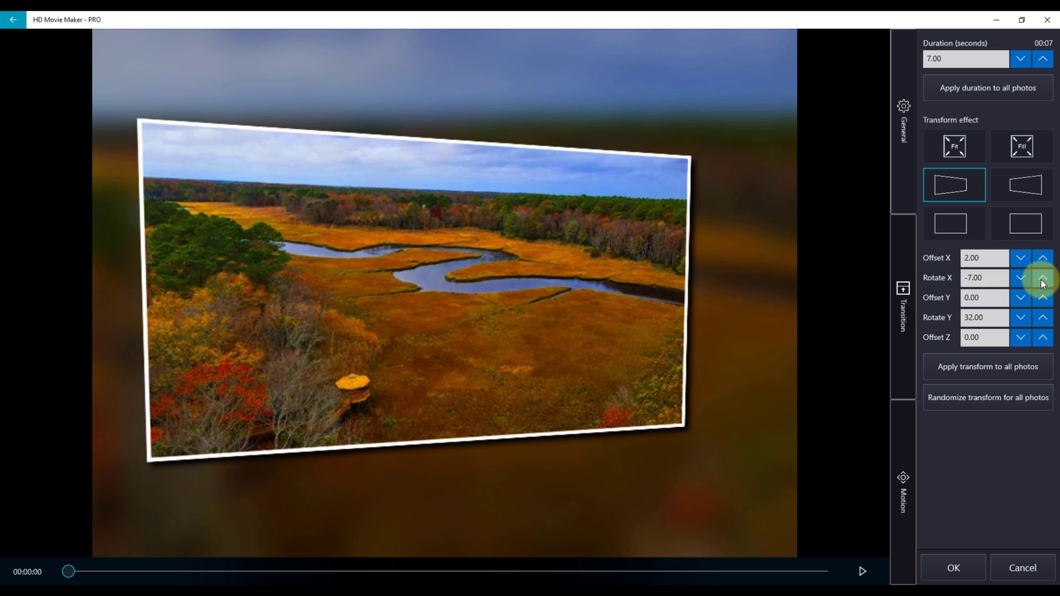
{"action": "left_click", "coordinate": [1044, 278]}
{"action": "left_click", "coordinate": [1043, 278]}
{"action": "double_click", "coordinate": [1043, 278]}
{"action": "left_click", "coordinate": [1044, 278]}
{"action": "left_click", "coordinate": [1043, 278]}
{"action": "left_click", "coordinate": [1043, 278]}
Raise and lower the photo within the frame, then push it back in depth.
{"action": "left_click", "coordinate": [1021, 299]}
{"action": "left_click", "coordinate": [1022, 299]}
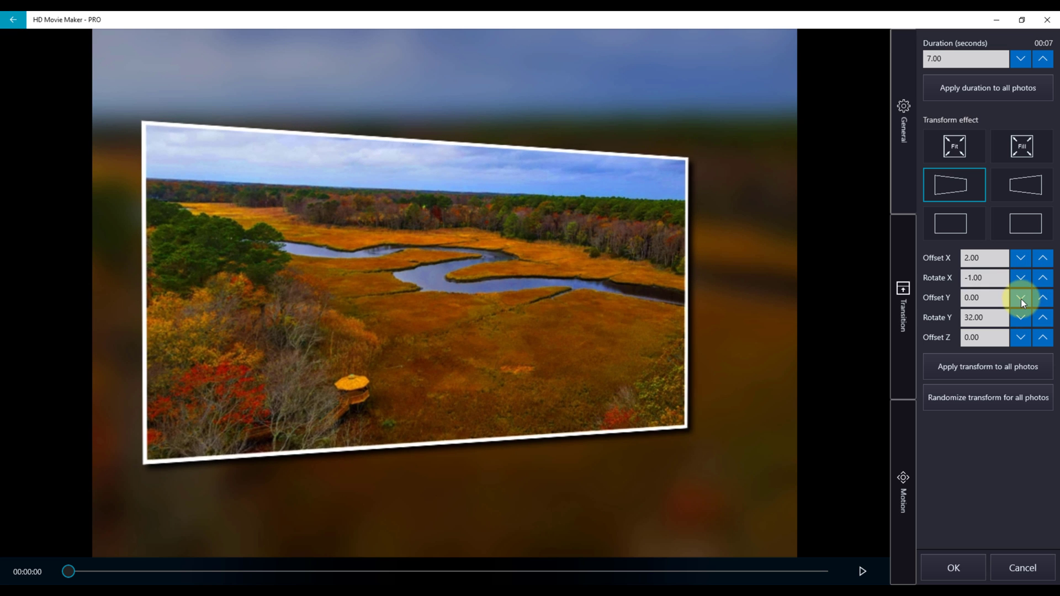
{"action": "left_click", "coordinate": [1022, 299]}
{"action": "left_click", "coordinate": [1022, 300]}
{"action": "left_click", "coordinate": [1022, 299]}
{"action": "left_click", "coordinate": [1022, 299]}
{"action": "left_click", "coordinate": [1021, 299]}
{"action": "left_click", "coordinate": [1022, 300]}
{"action": "left_click", "coordinate": [1022, 300]}
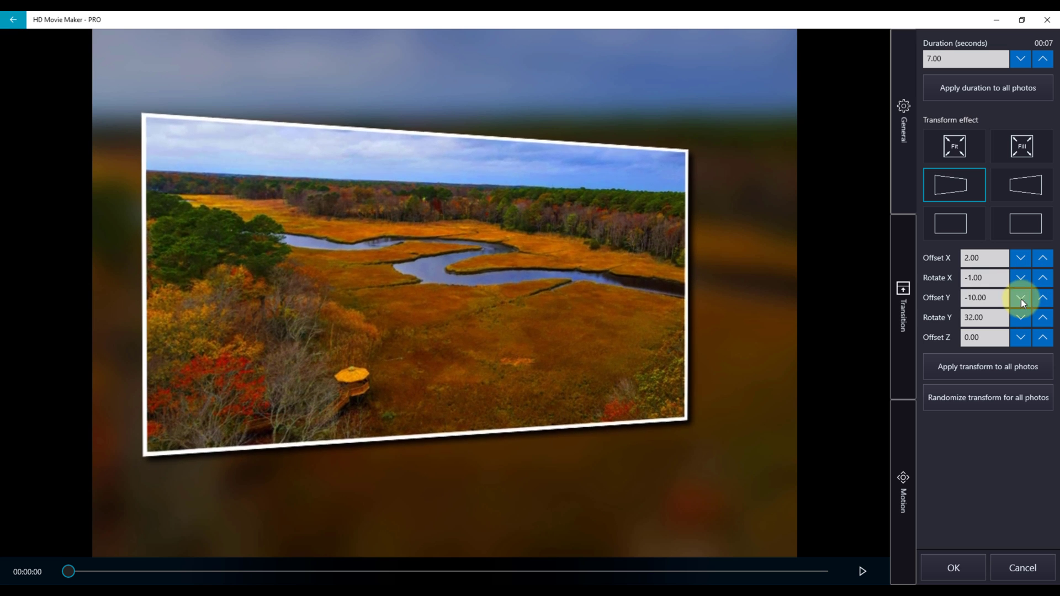
{"action": "left_click", "coordinate": [1042, 301]}
{"action": "left_click", "coordinate": [1042, 300]}
{"action": "left_click", "coordinate": [1042, 301]}
{"action": "left_click", "coordinate": [1042, 300]}
{"action": "left_click", "coordinate": [1042, 300]}
{"action": "left_click", "coordinate": [1042, 301]}
{"action": "left_click", "coordinate": [1043, 300]}
{"action": "left_click", "coordinate": [1042, 301]}
{"action": "left_click", "coordinate": [1042, 300]}
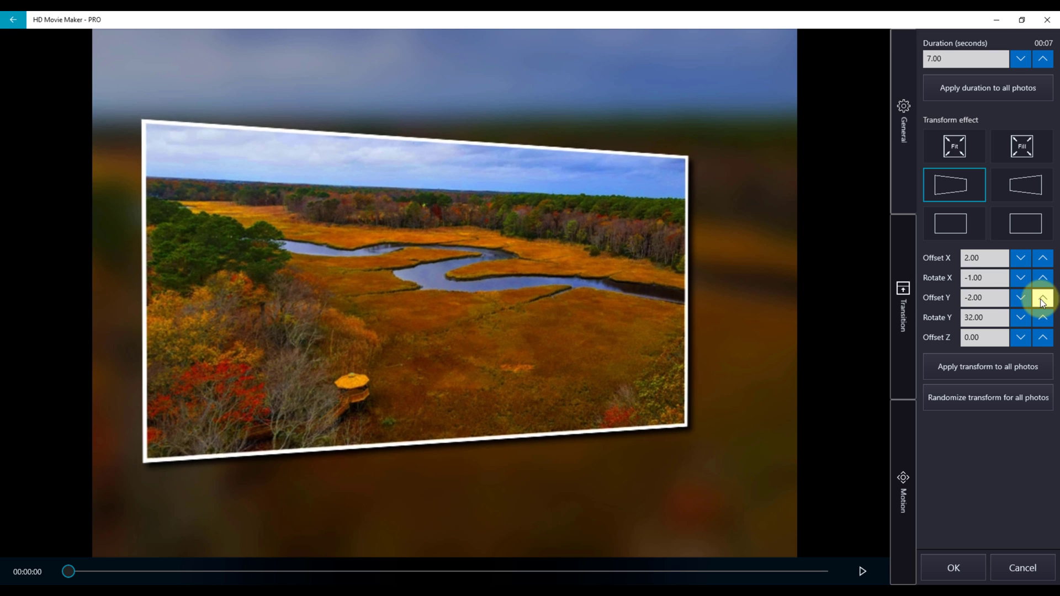
{"action": "left_click", "coordinate": [1021, 338]}
{"action": "left_click", "coordinate": [1020, 338]}
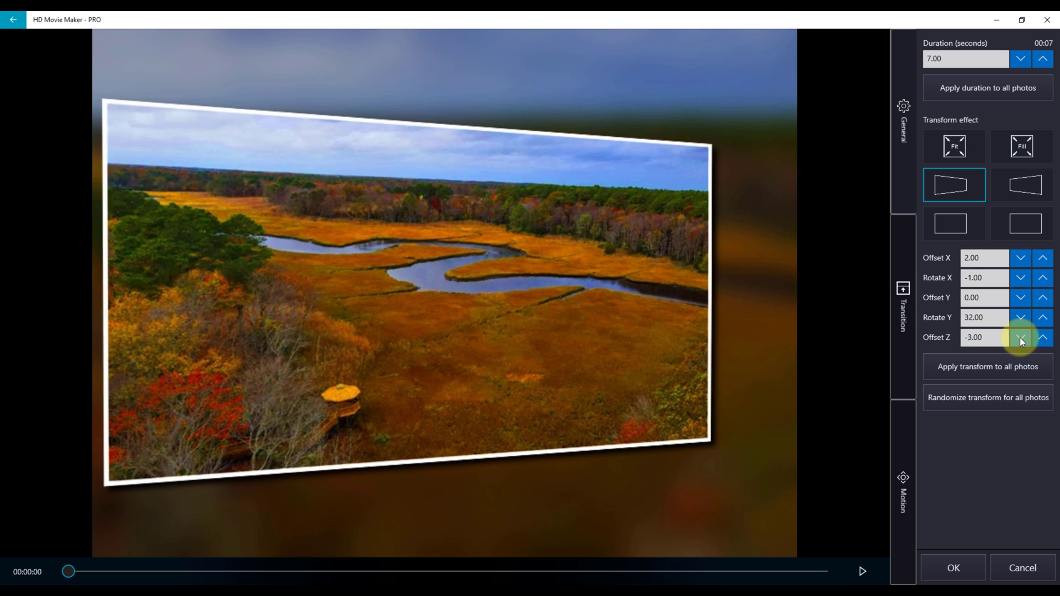
{"action": "left_click", "coordinate": [1042, 338]}
{"action": "left_click", "coordinate": [1043, 338]}
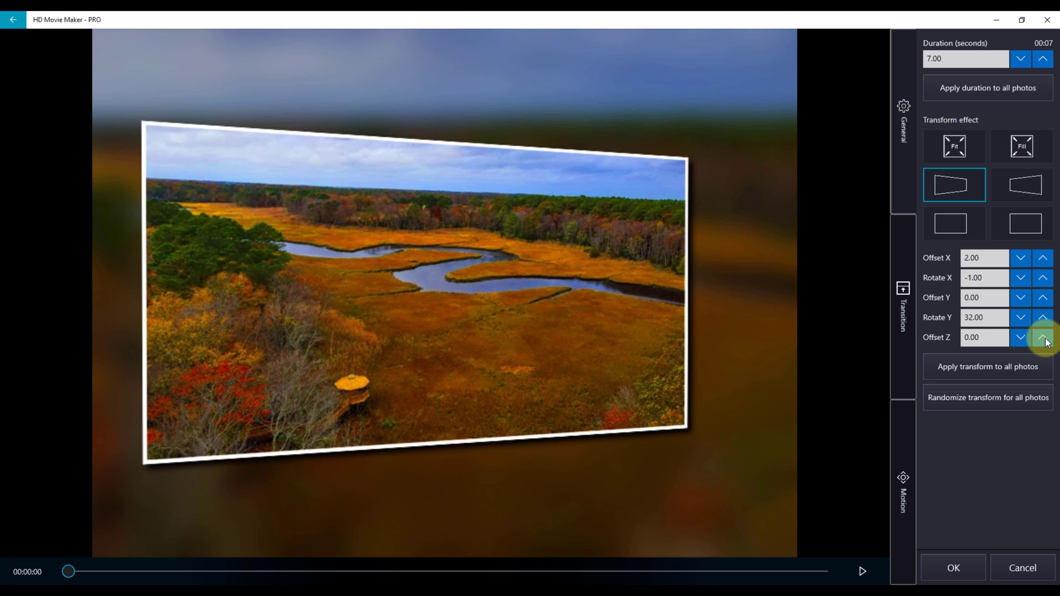
{"action": "left_click", "coordinate": [1042, 338]}
Apply the transform to all photos, randomize it, then set this photo to Fit.
{"action": "left_click", "coordinate": [991, 369]}
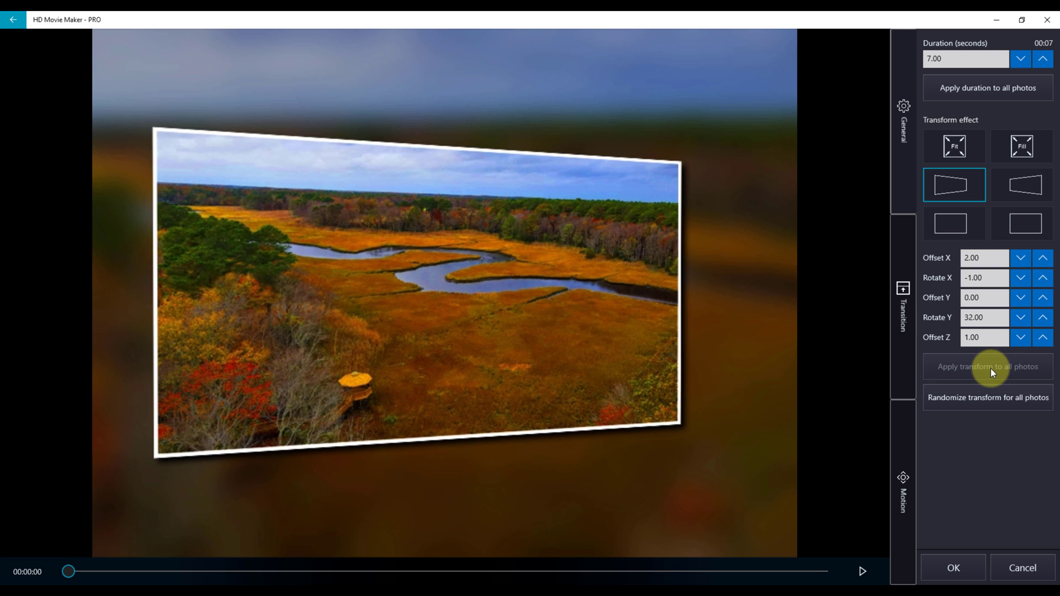
{"action": "left_click", "coordinate": [986, 399]}
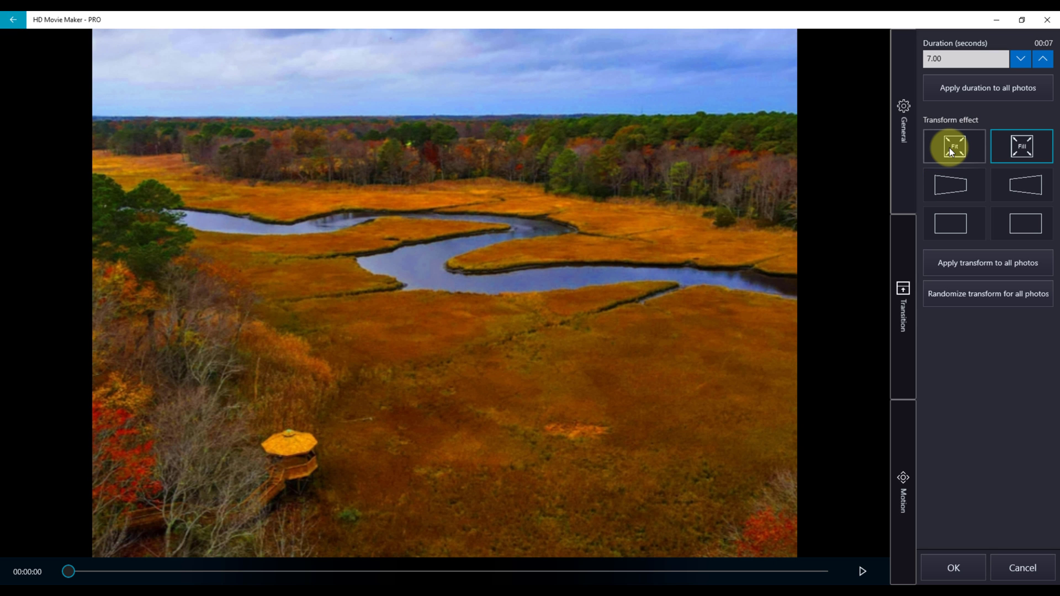
{"action": "left_click", "coordinate": [950, 147]}
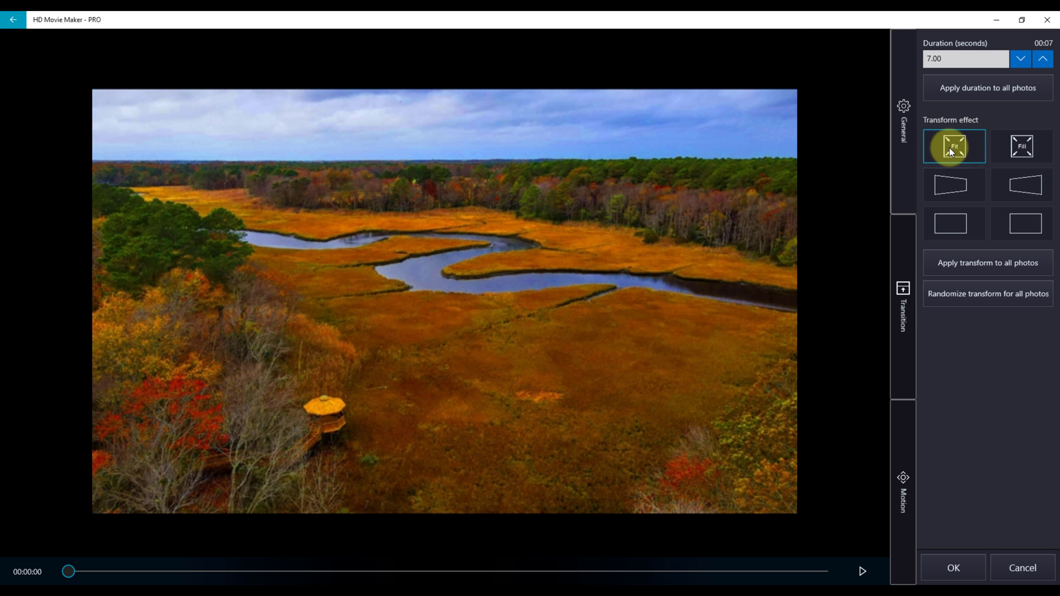
Preview the Fade, Wave, LineRevealHorz, Wind and Disformation transitions.
{"action": "left_click", "coordinate": [903, 336]}
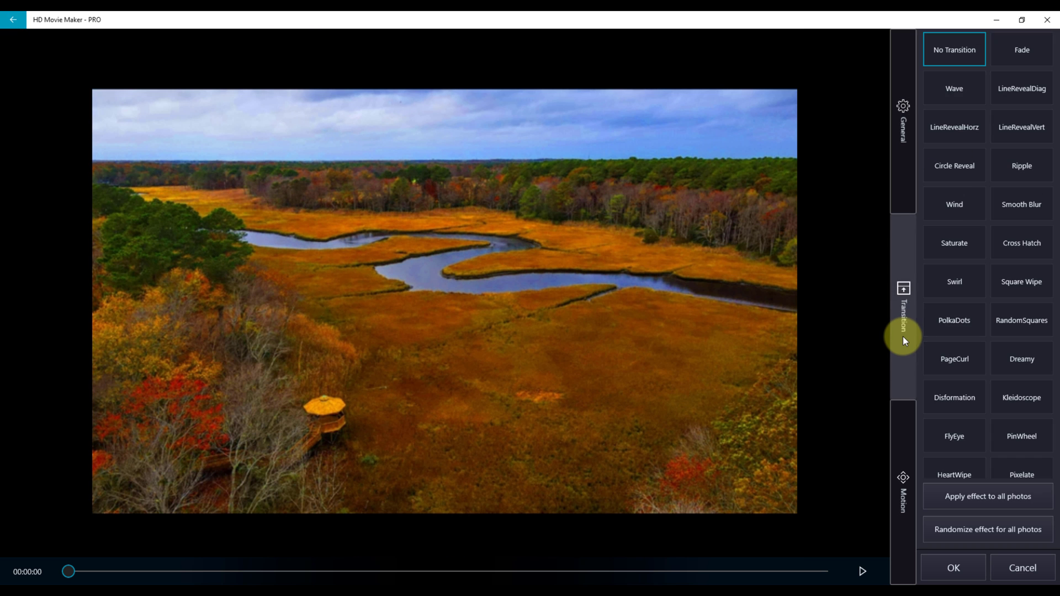
{"action": "left_click", "coordinate": [1012, 48]}
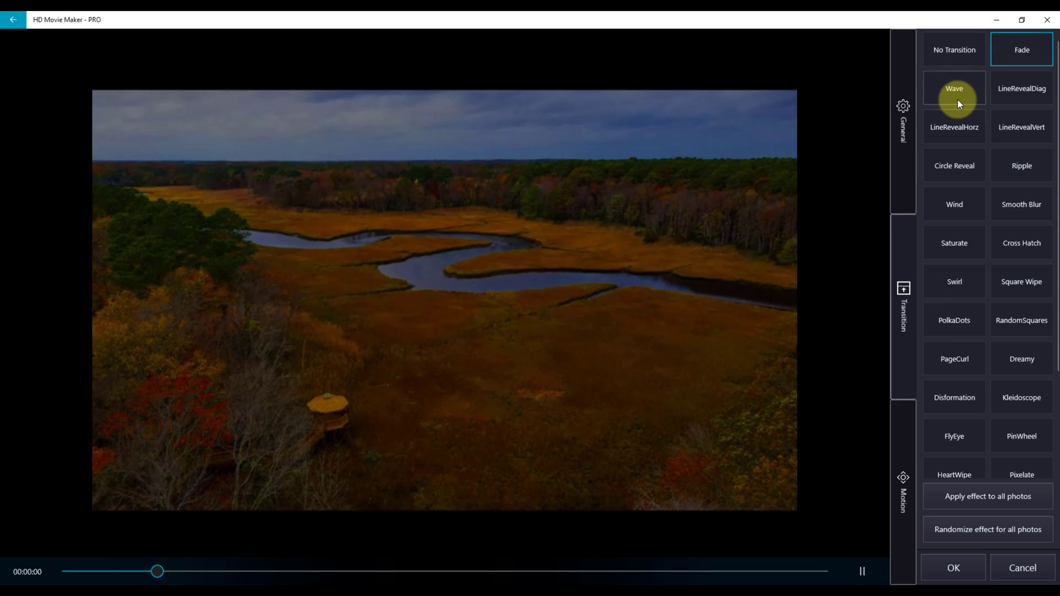
{"action": "left_click", "coordinate": [954, 93]}
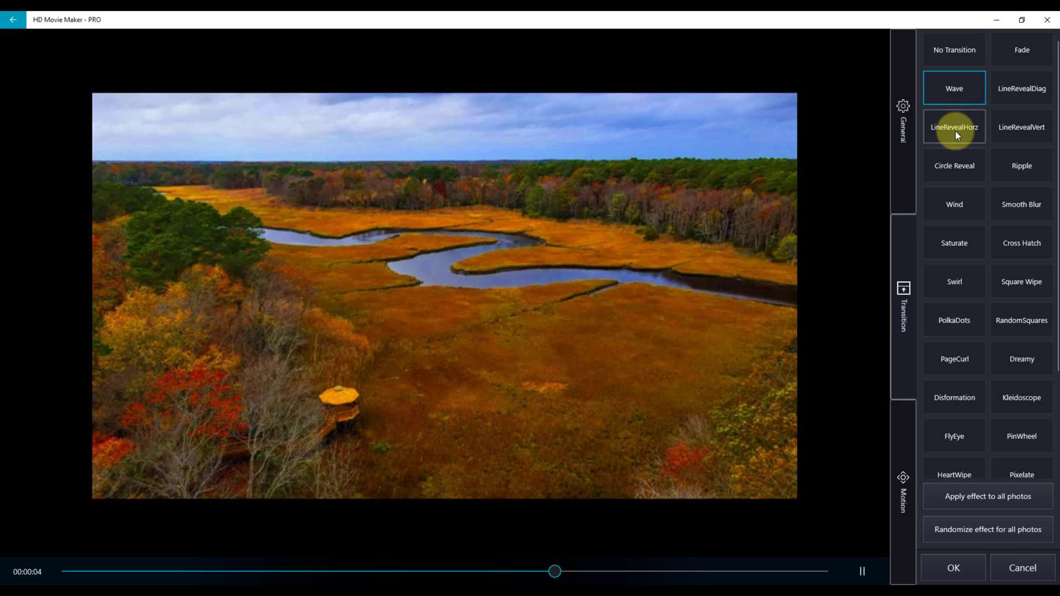
{"action": "left_click", "coordinate": [955, 131]}
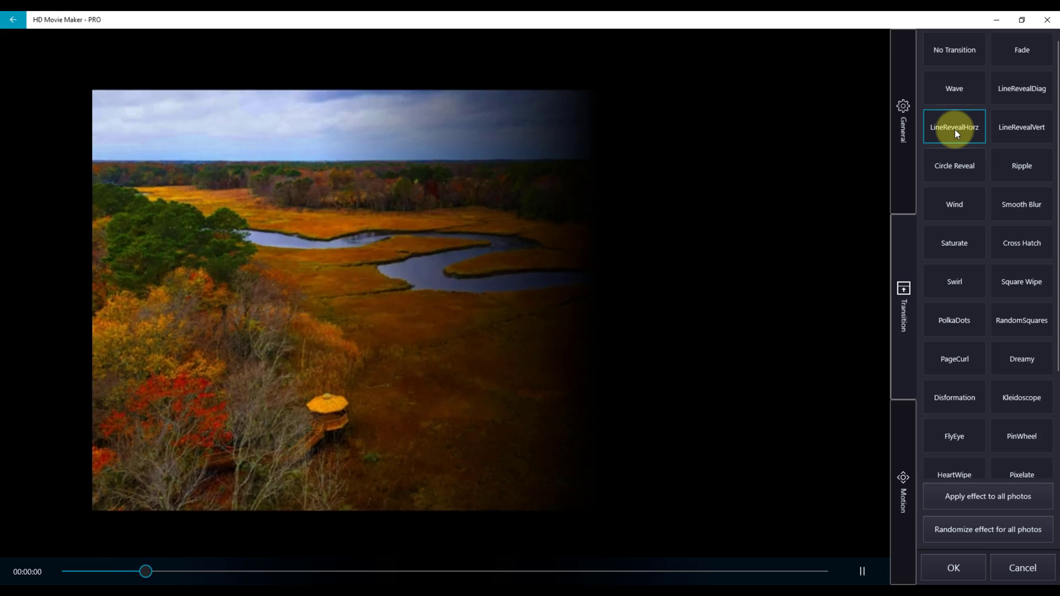
{"action": "left_click", "coordinate": [950, 208]}
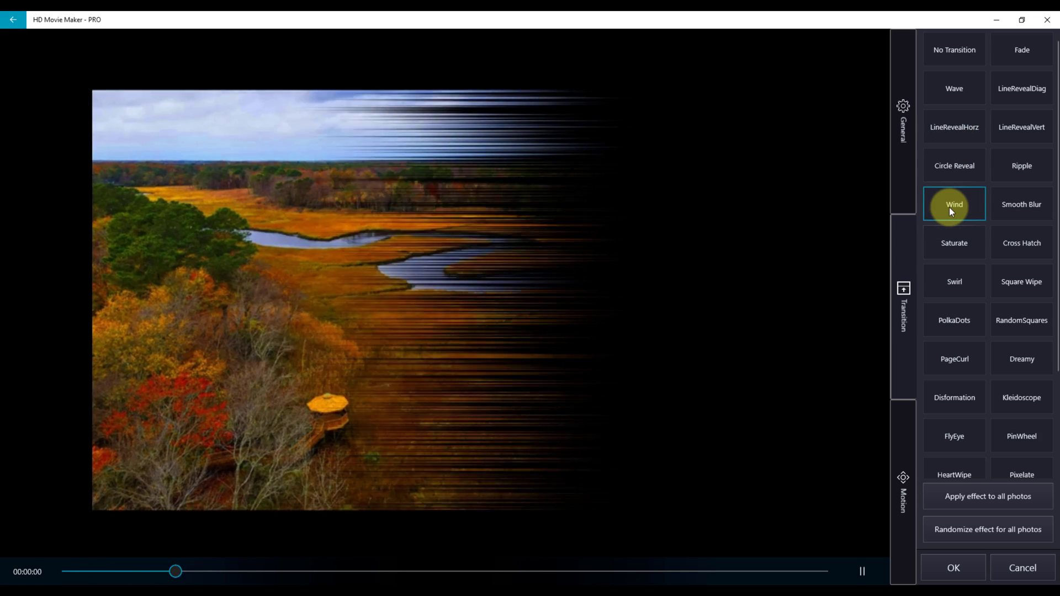
{"action": "left_click", "coordinate": [956, 400]}
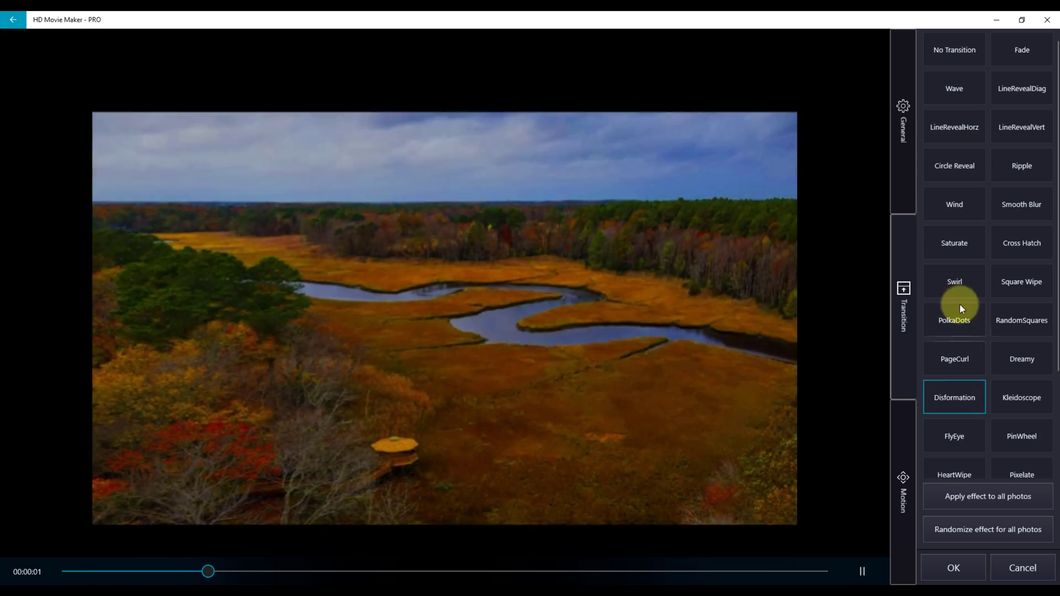
Choose the Fade transition and apply it to all photos.
{"action": "left_click", "coordinate": [1013, 58]}
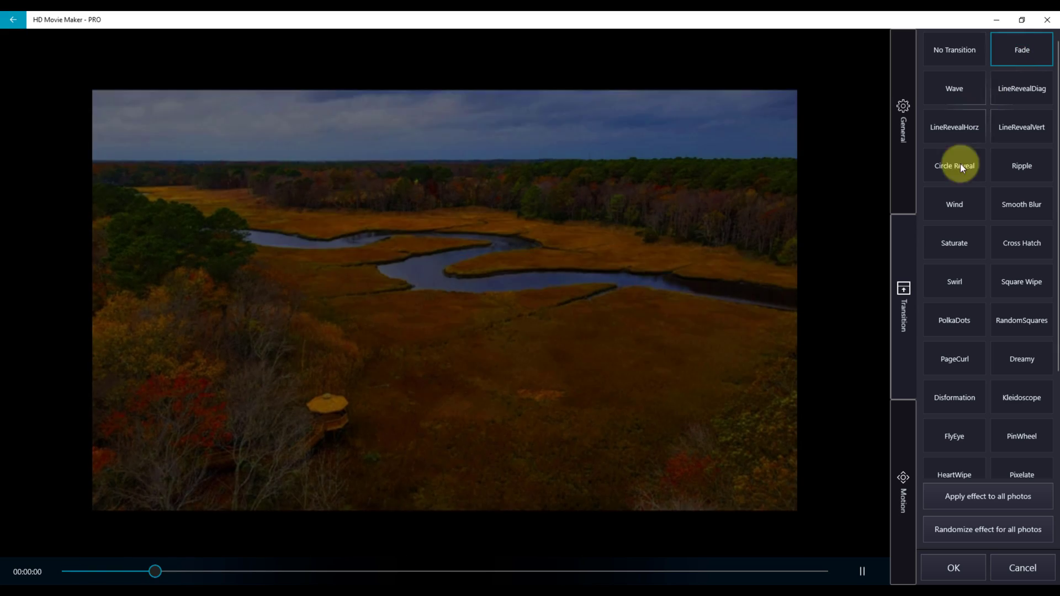
{"action": "left_click", "coordinate": [977, 500]}
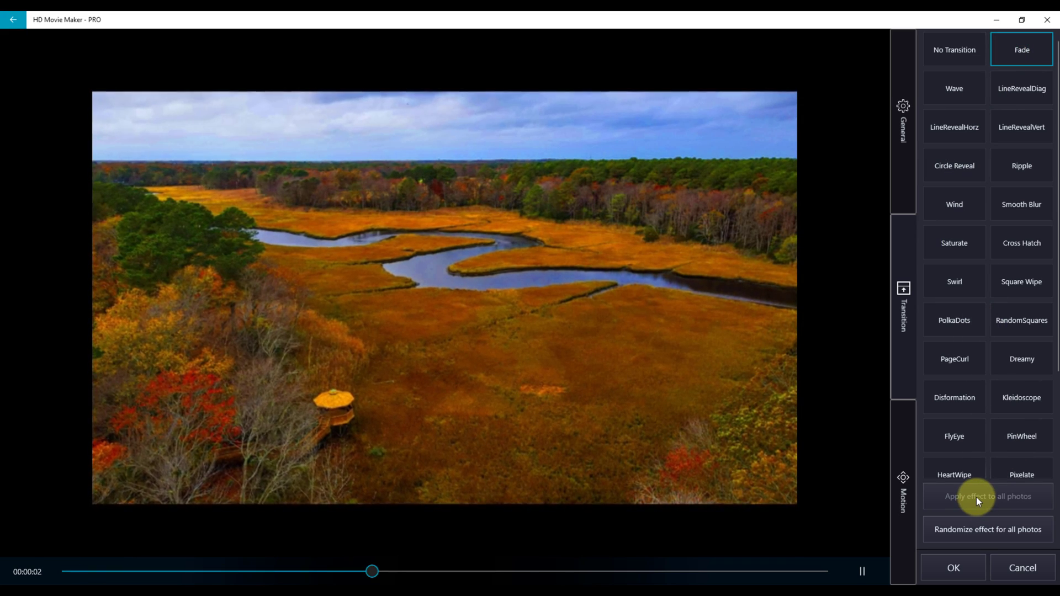
{"action": "left_click", "coordinate": [974, 532]}
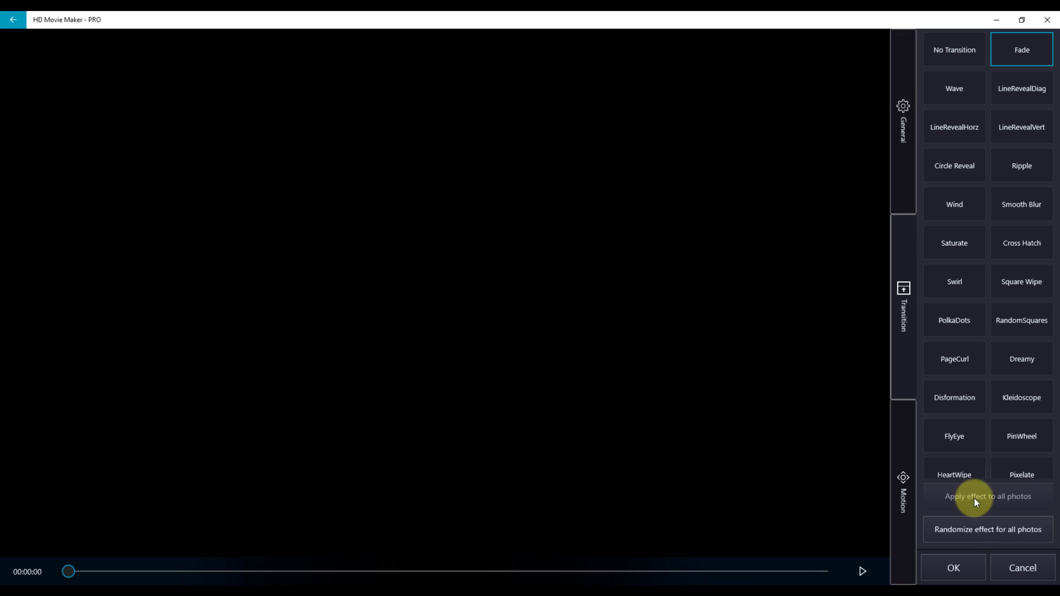
{"action": "left_click", "coordinate": [974, 498]}
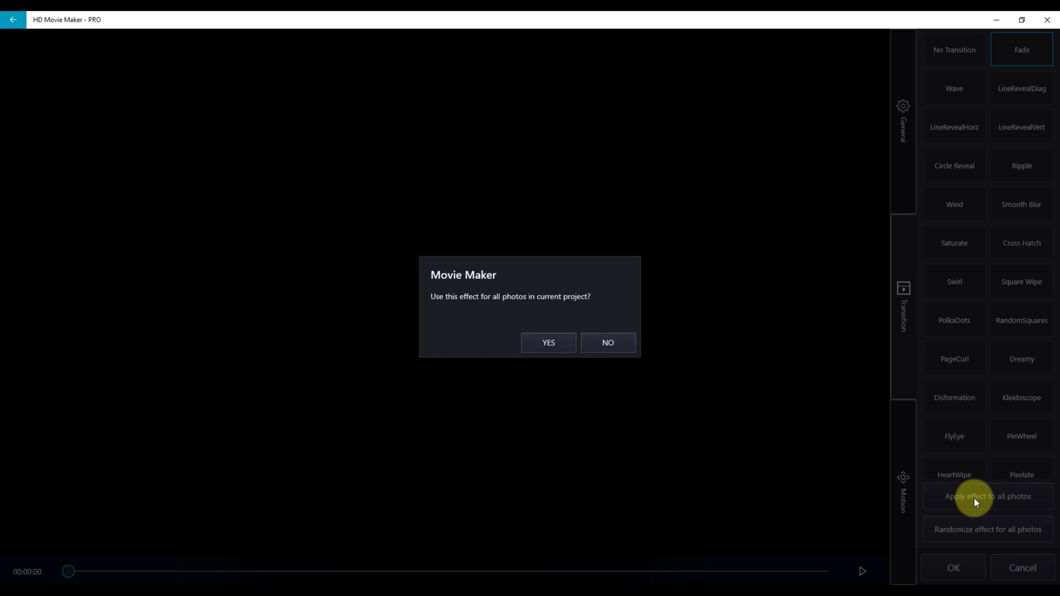
{"action": "left_click", "coordinate": [555, 346]}
Preview a few motion effects including the upward move, then randomize motion across all photos.
{"action": "left_click", "coordinate": [903, 501]}
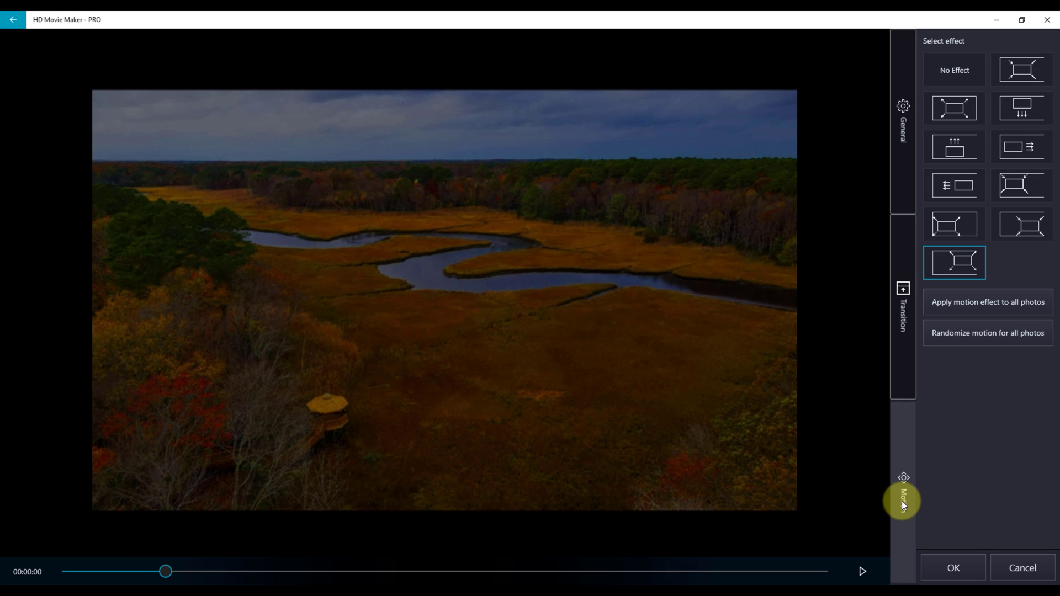
{"action": "left_click", "coordinate": [1023, 77]}
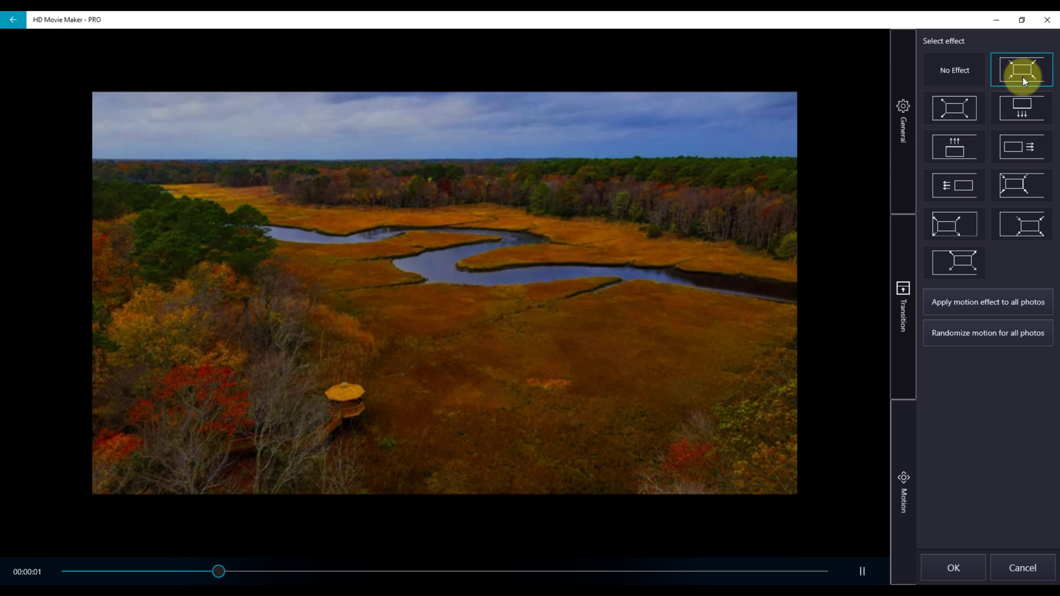
{"action": "left_click", "coordinate": [955, 146]}
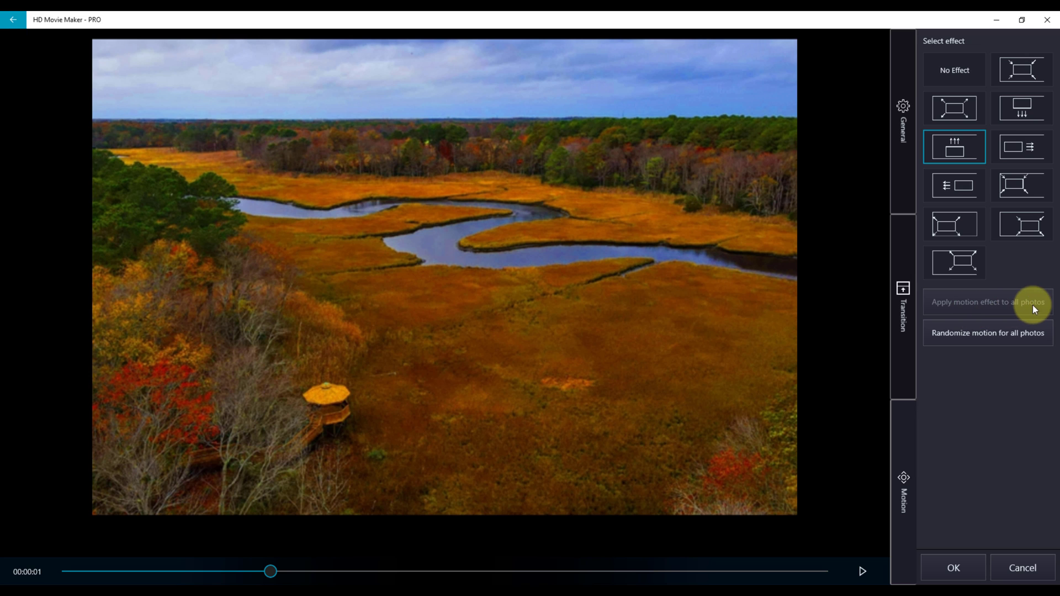
{"action": "left_click", "coordinate": [1009, 335]}
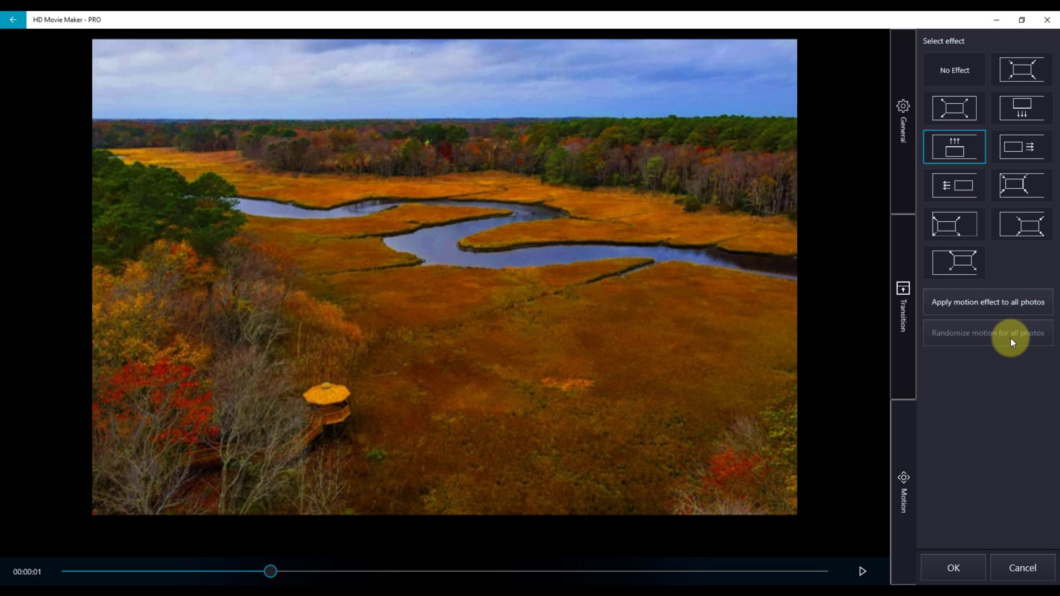
{"action": "left_click", "coordinate": [958, 568]}
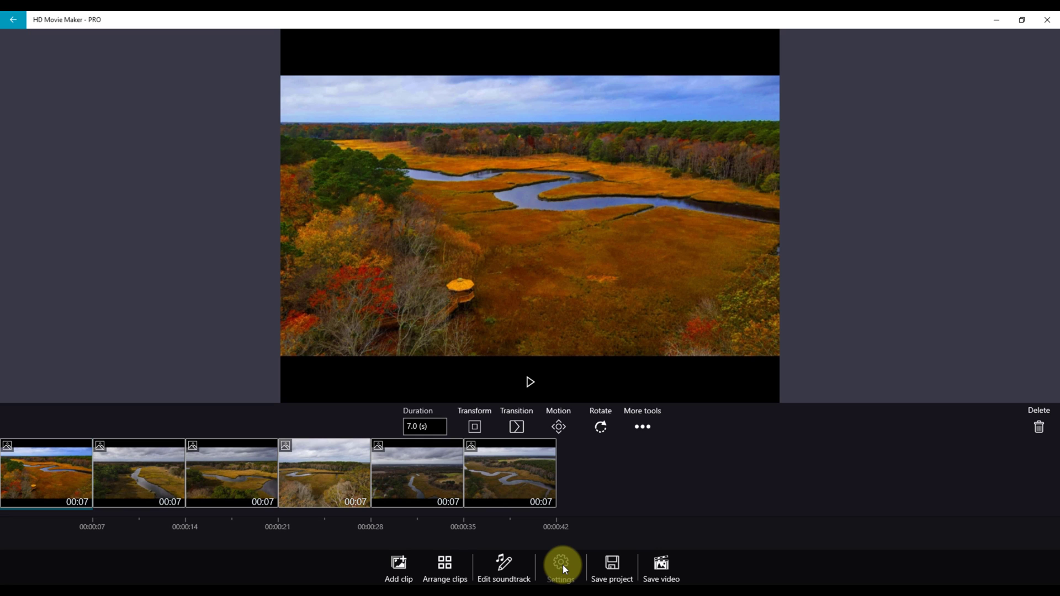
{"action": "left_click", "coordinate": [562, 565]}
{"action": "left_click", "coordinate": [450, 338]}
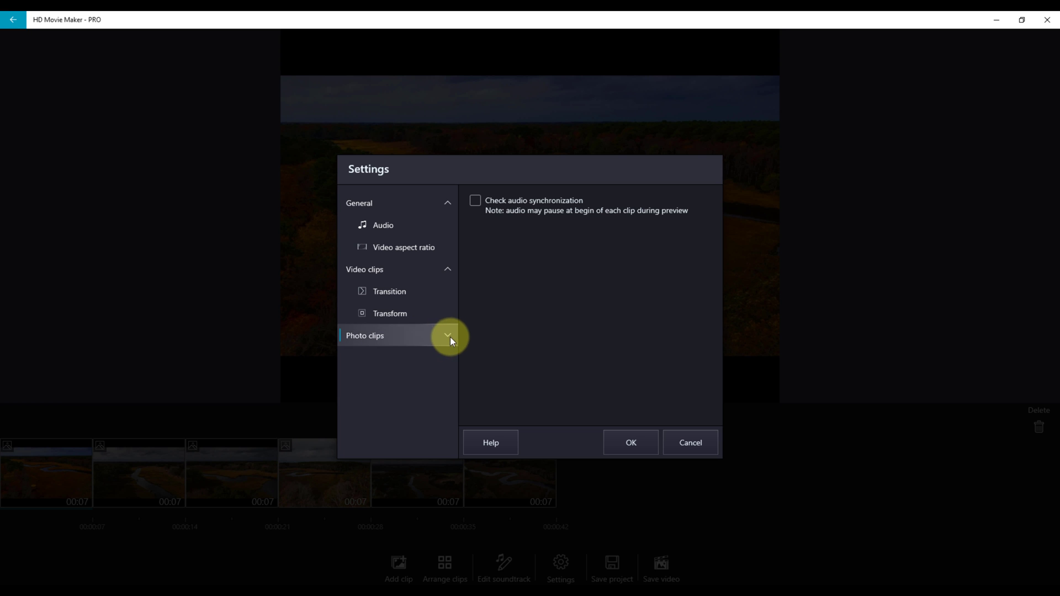
{"action": "left_click", "coordinate": [372, 338]}
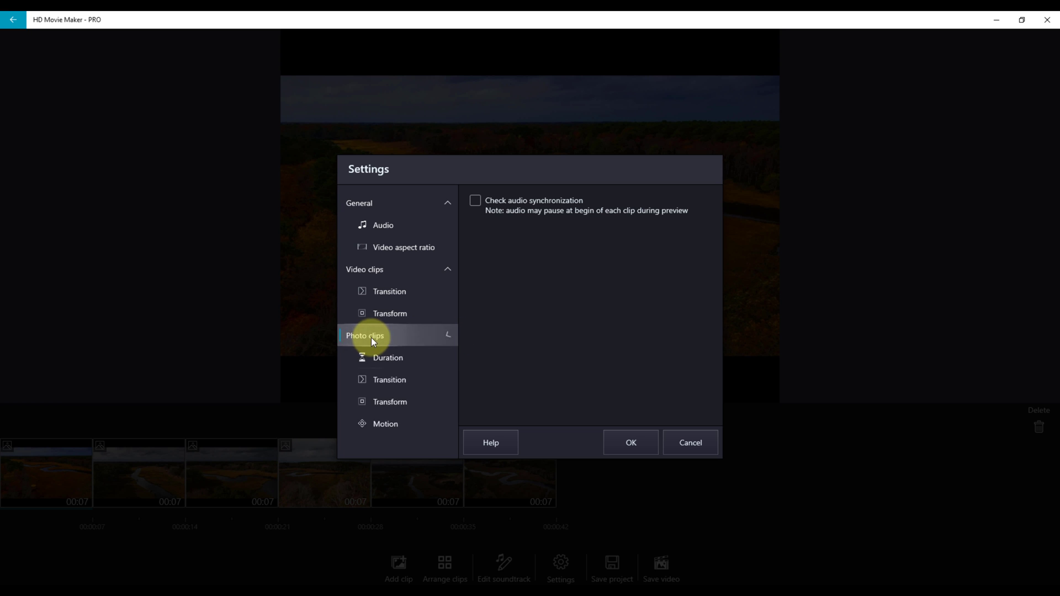
{"action": "left_click", "coordinate": [386, 360]}
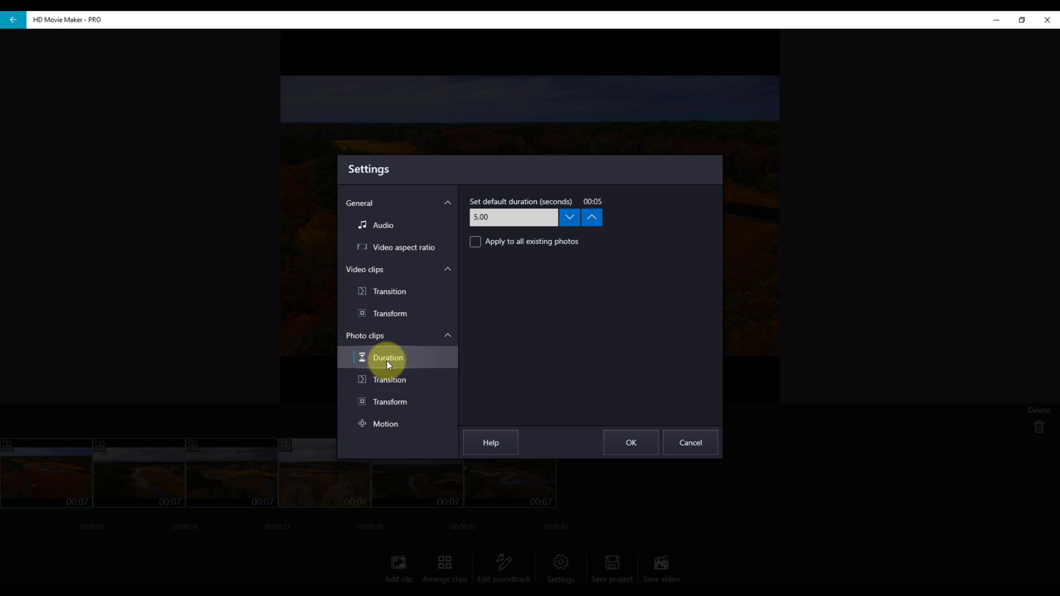
{"action": "left_click", "coordinate": [390, 378]}
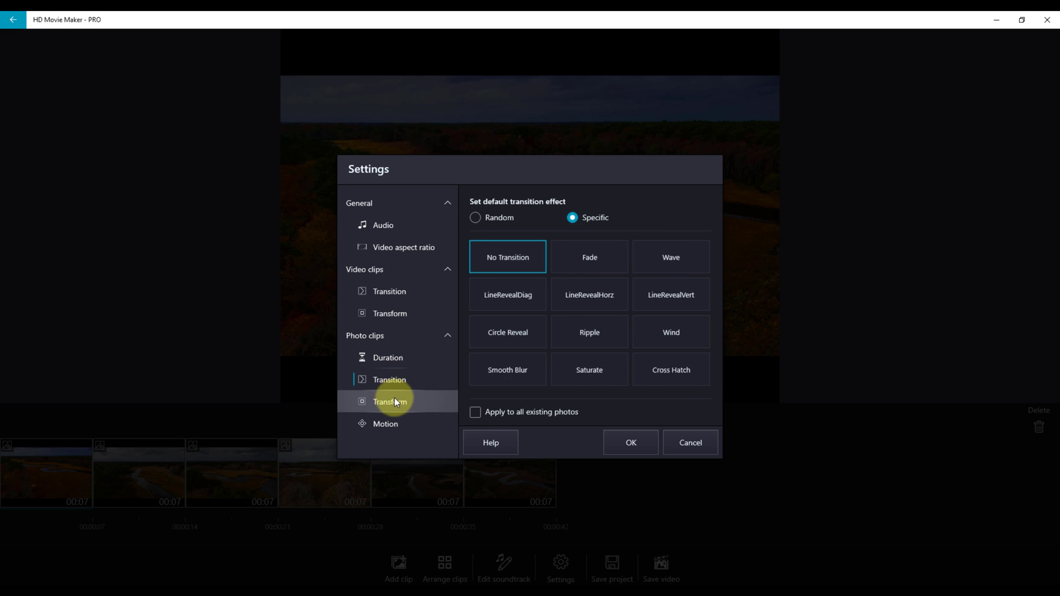
{"action": "left_click", "coordinate": [394, 399]}
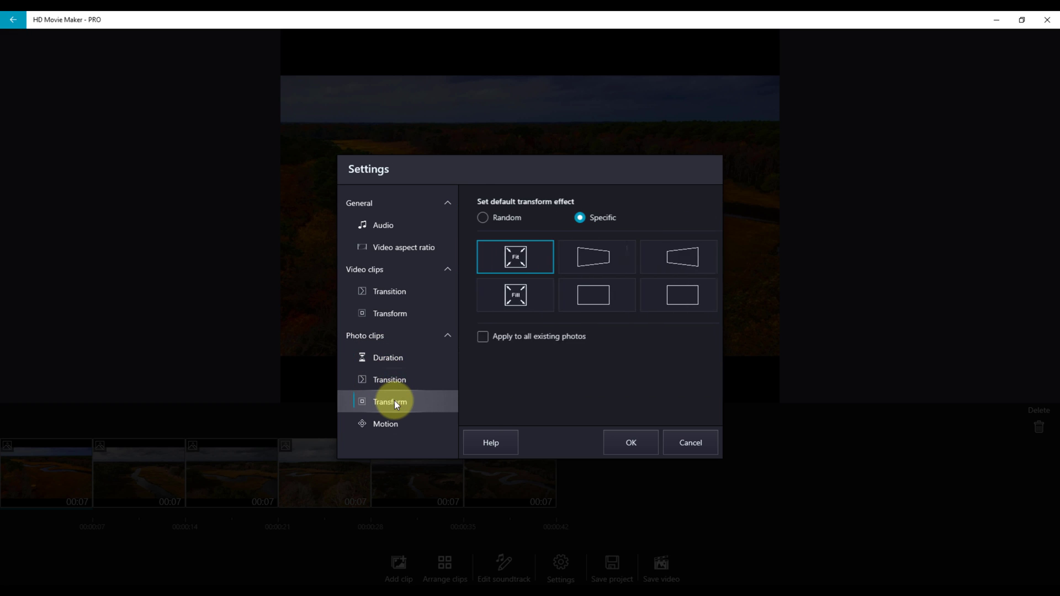
{"action": "left_click", "coordinate": [391, 430]}
{"action": "left_click", "coordinate": [608, 565]}
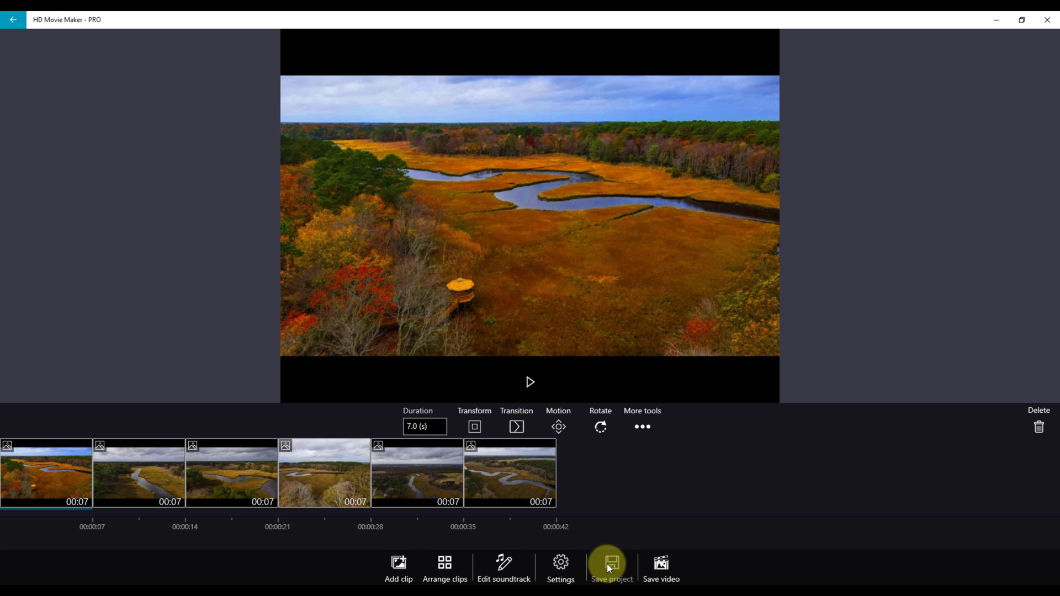
Save the project under the name 'Marsh'.
{"action": "left_click", "coordinate": [607, 565]}
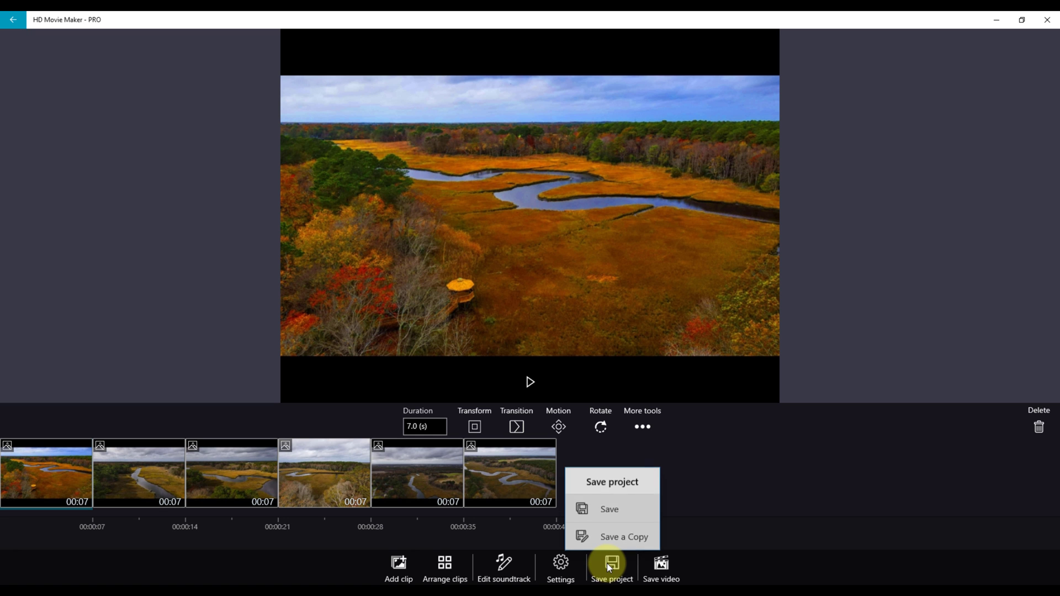
{"action": "left_click", "coordinate": [604, 510]}
{"action": "type", "text": "Marsh"}
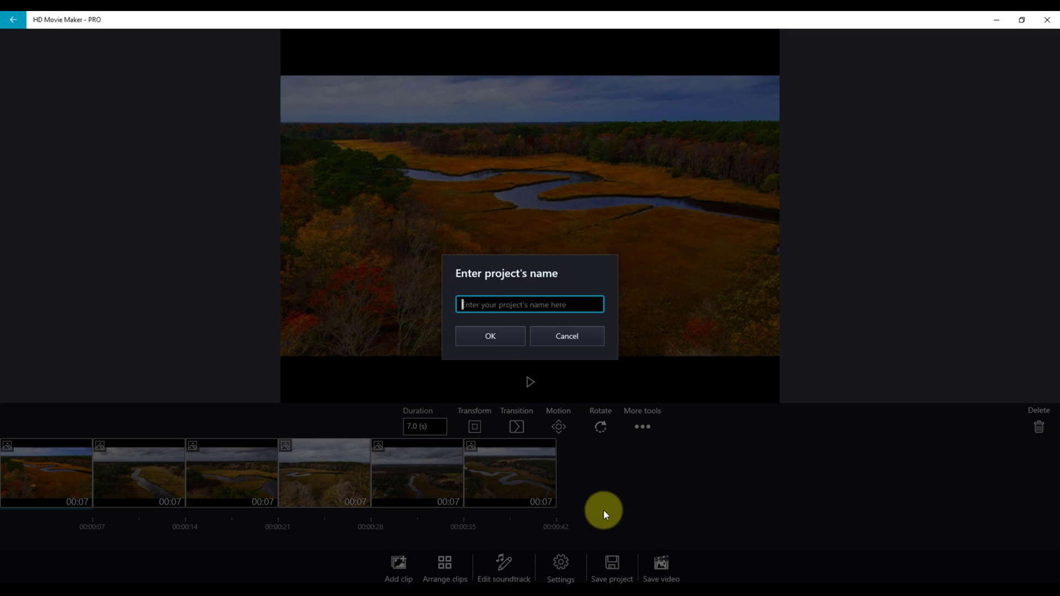
{"action": "left_click", "coordinate": [502, 342]}
{"action": "left_click", "coordinate": [664, 564]}
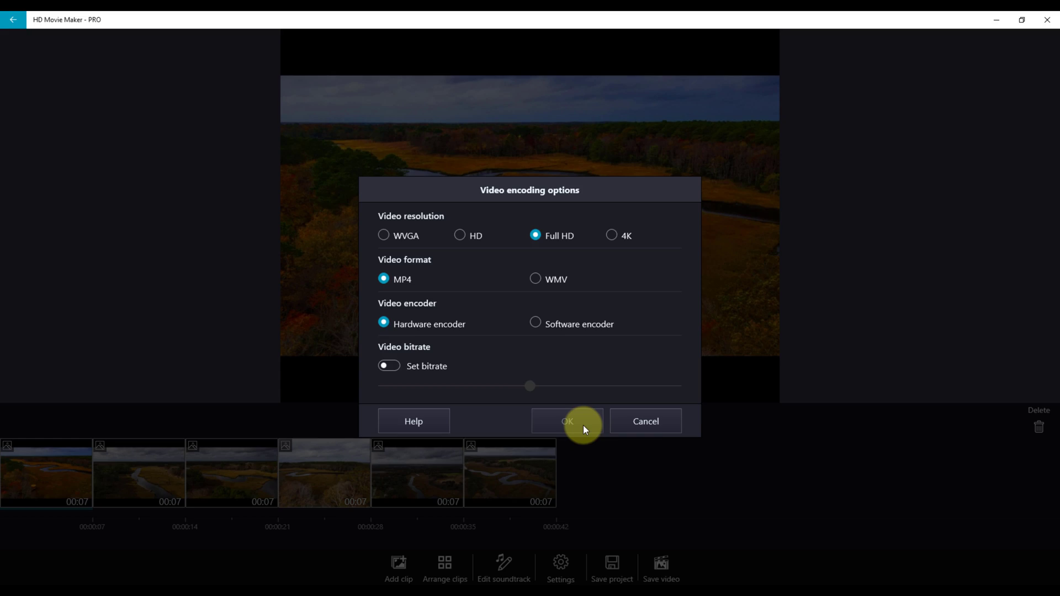
Export the slideshow as the MP4 video output.mp4.
{"action": "left_click", "coordinate": [584, 426]}
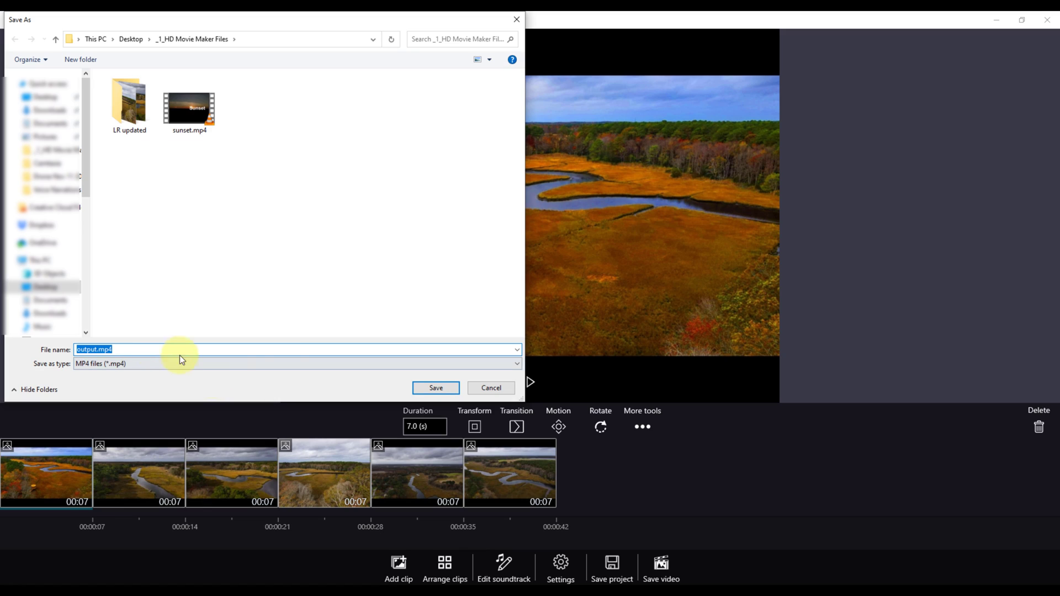